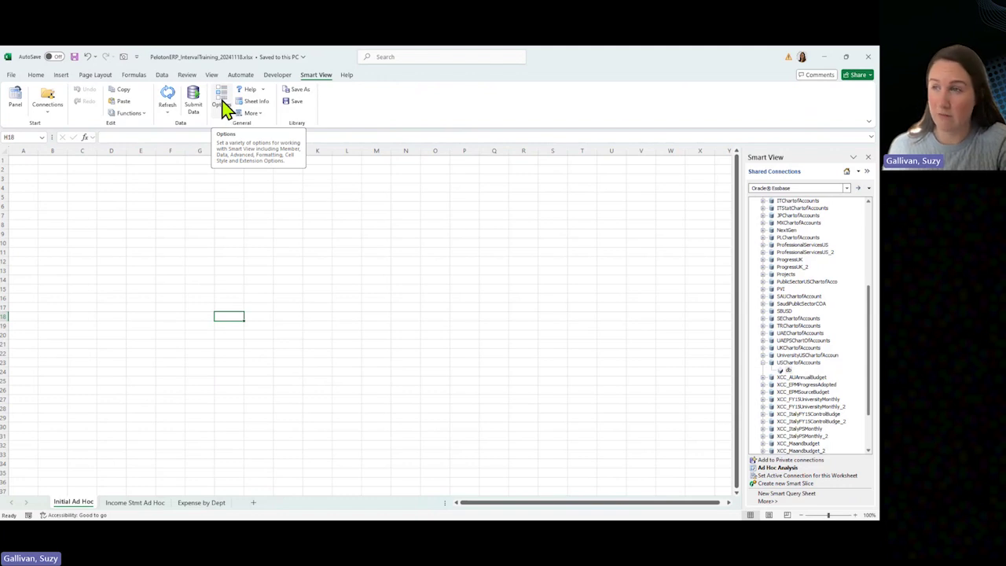
# Step: Check the Shared Connections URL in the advanced Smart View options and close the options, keeping the settings
pyautogui.click(224, 106)
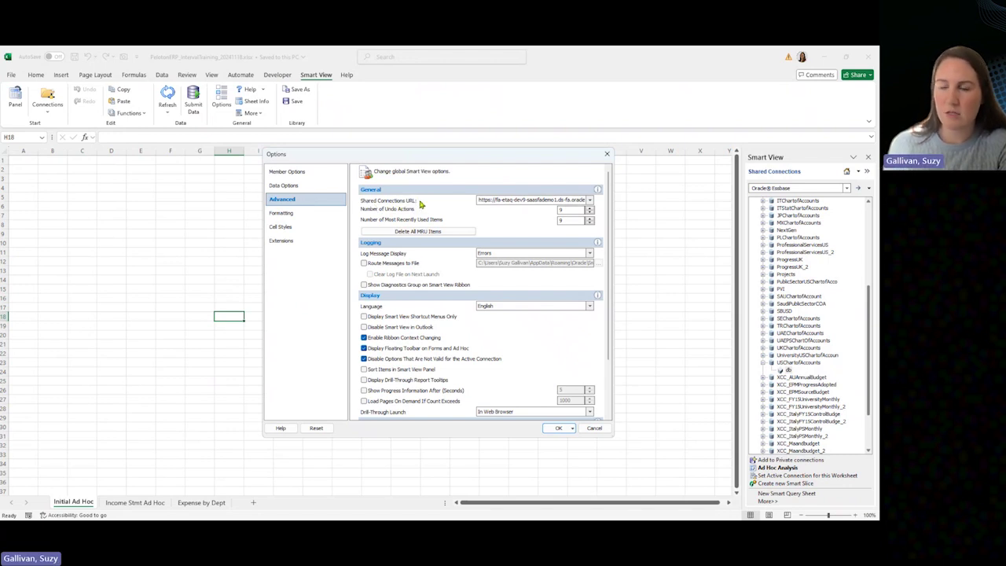
pyautogui.doubleClick(482, 199)
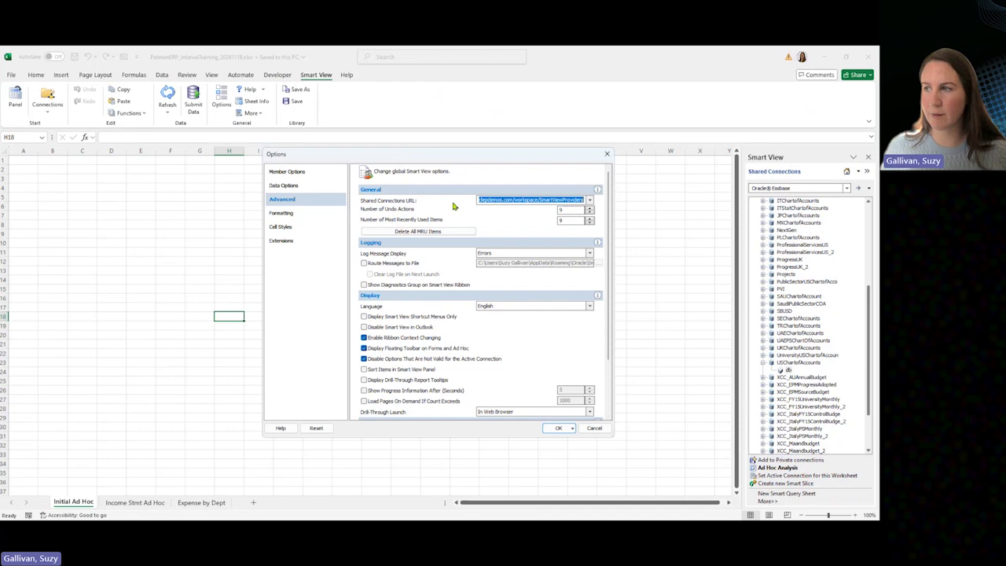
pyautogui.click(558, 428)
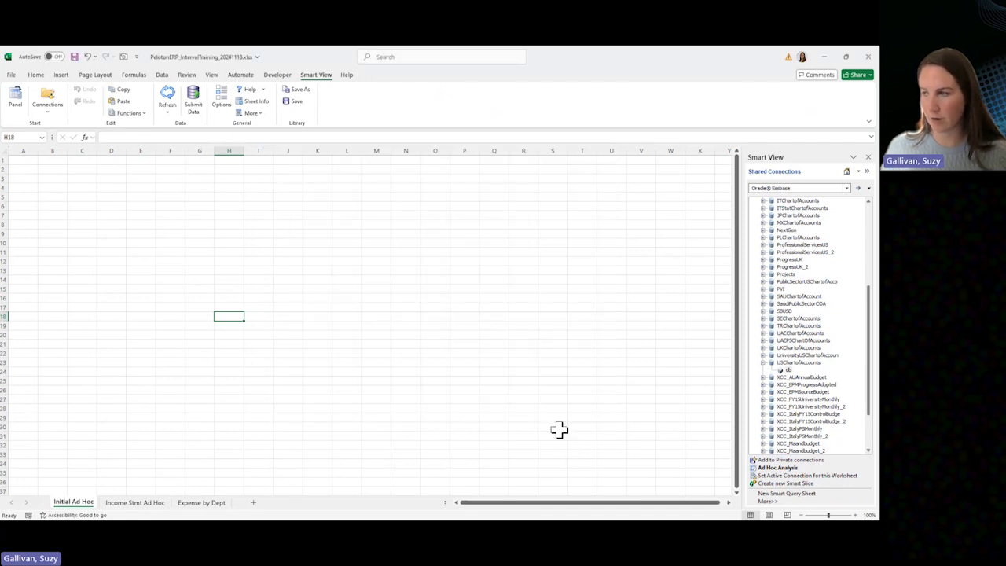
# Step: Return to the Smart View home, open the shared connections and choose the Oracle Essbase server
pyautogui.click(857, 172)
pyautogui.click(810, 267)
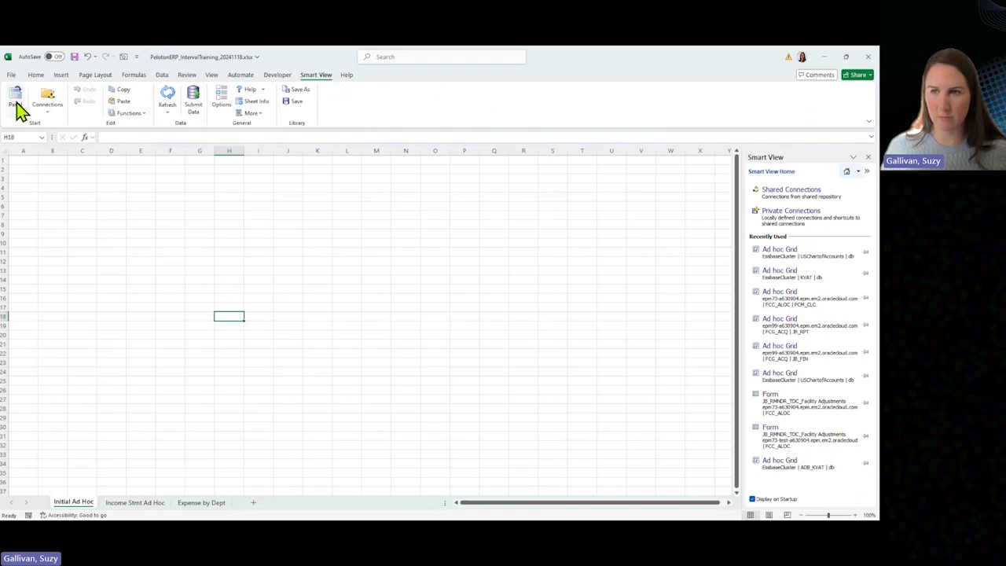
pyautogui.click(805, 197)
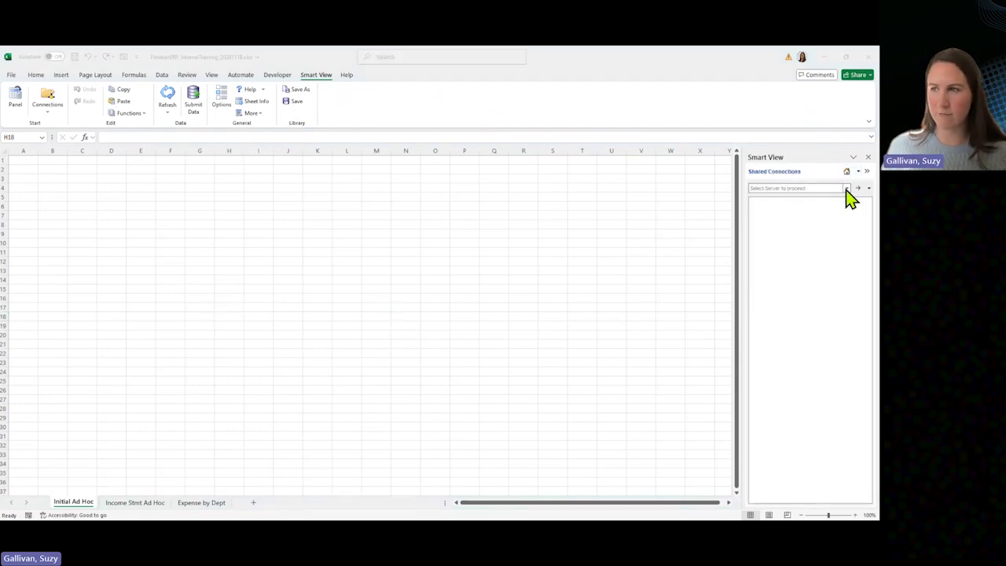
pyautogui.click(847, 189)
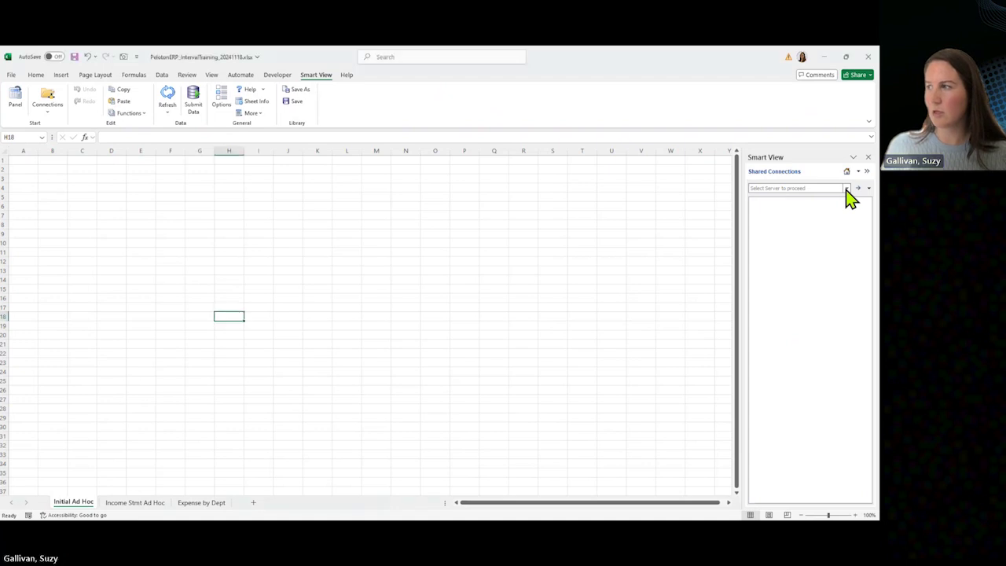
pyautogui.click(848, 190)
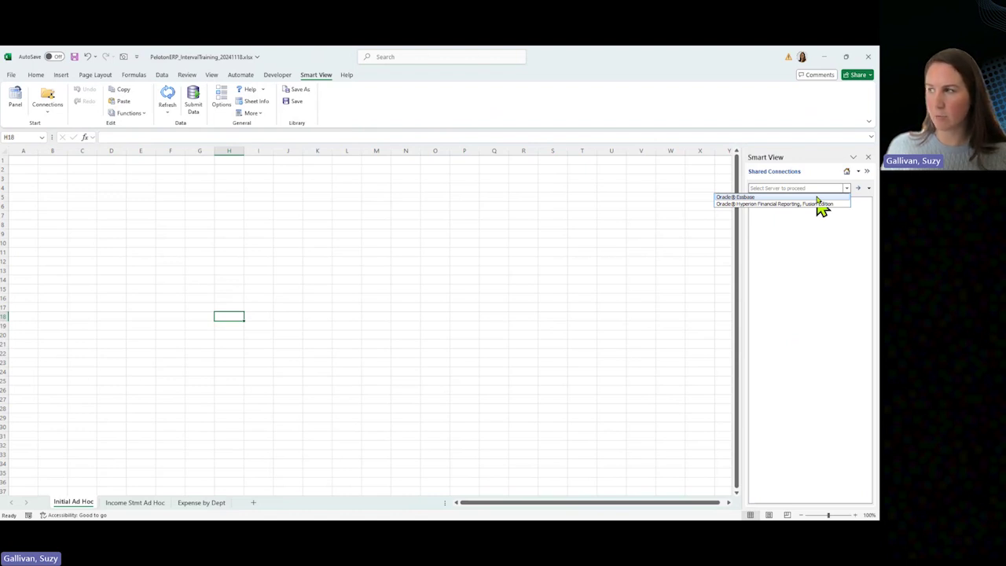
pyautogui.click(817, 198)
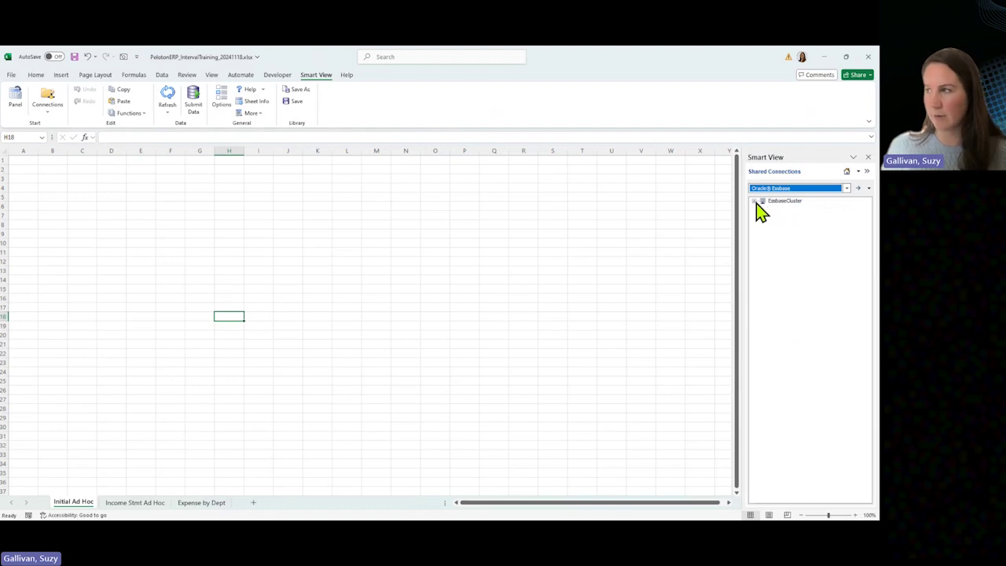
# Step: Start an ad hoc analysis on the db cube of USChartofAccounts under EssbaseCluster
pyautogui.click(754, 202)
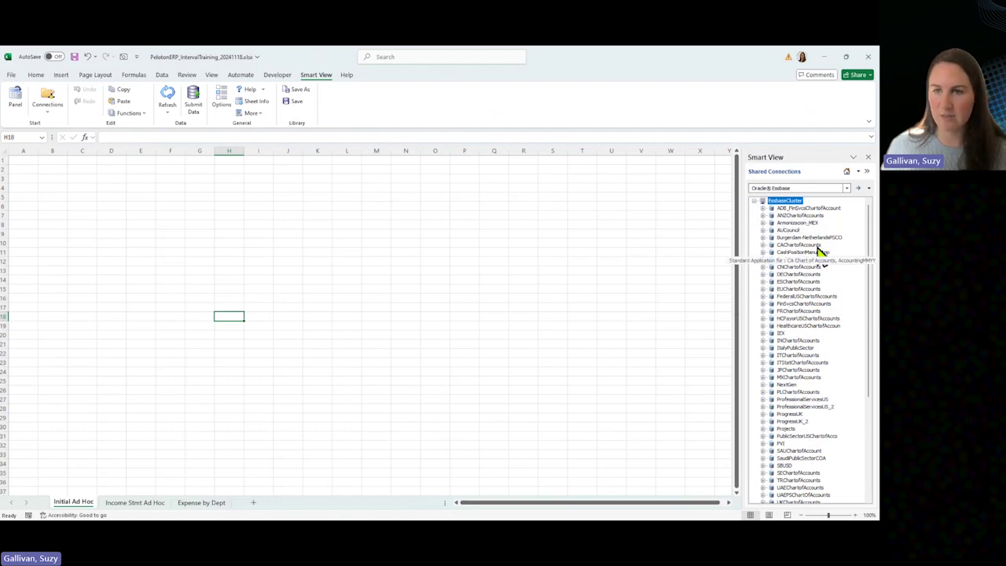
pyautogui.scroll(-7, 819, 250)
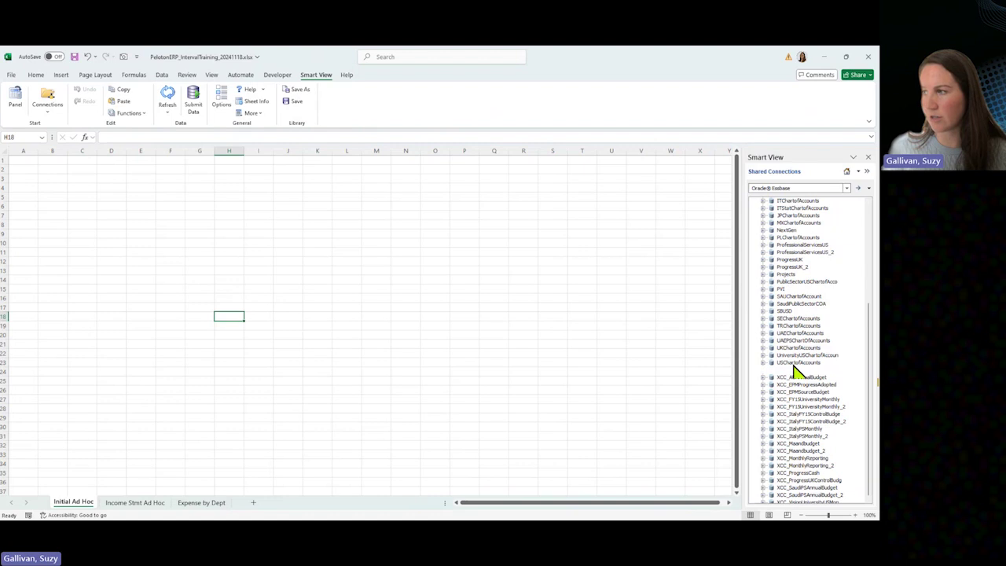
pyautogui.doubleClick(802, 364)
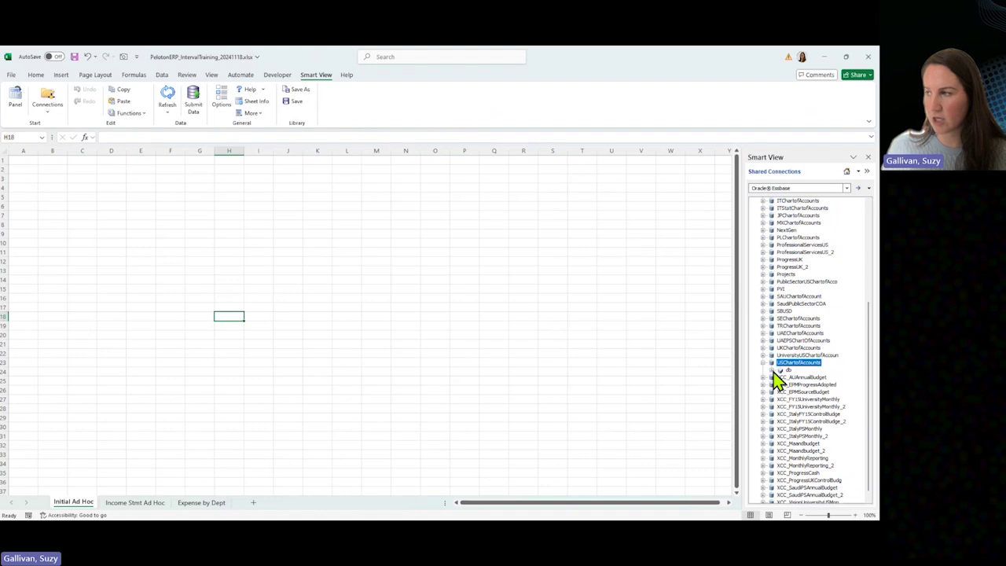
pyautogui.doubleClick(786, 371)
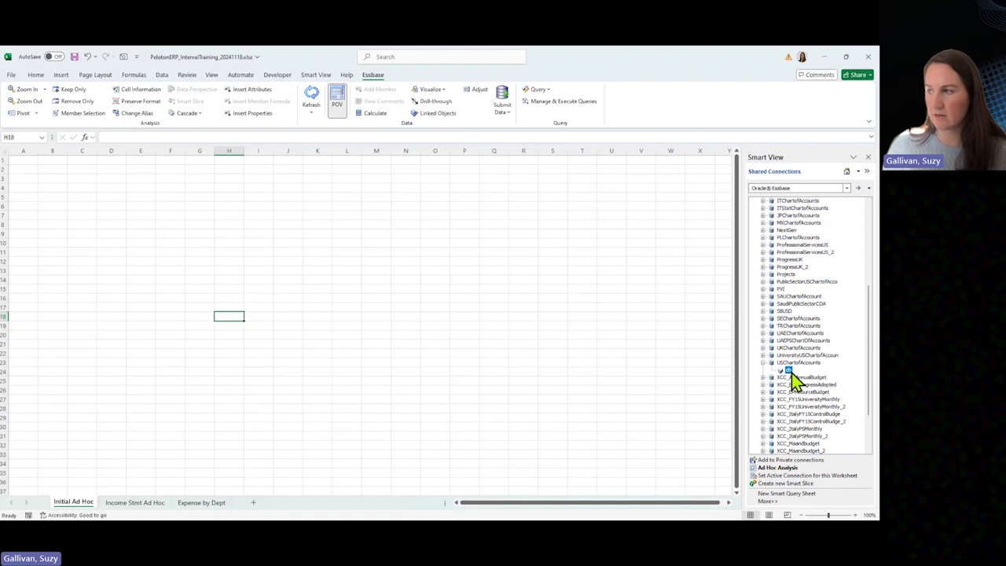
pyautogui.click(778, 469)
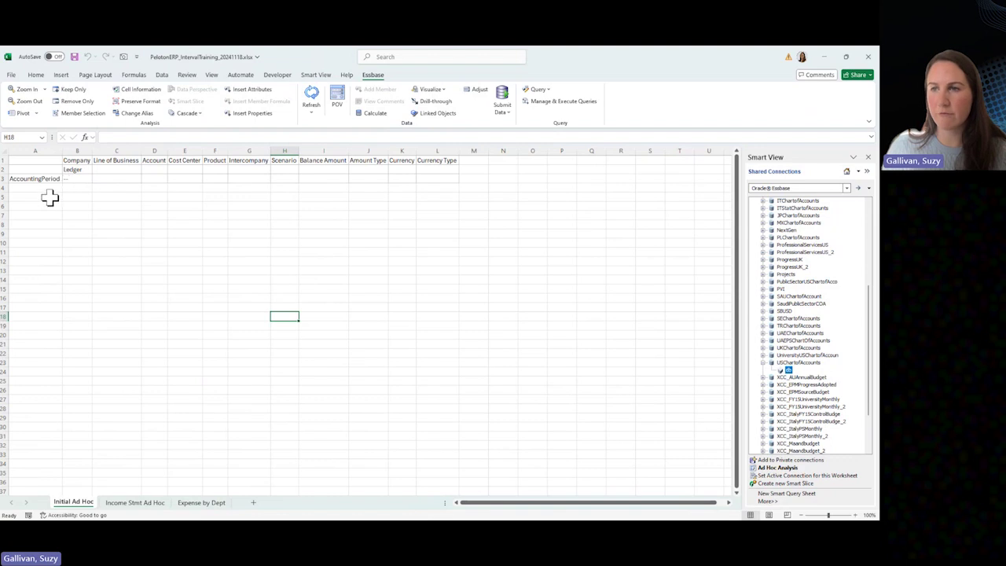
# Step: Replace the AccountingPeriod member in cell A3 with the year 2023 using member selection
pyautogui.scroll(3, 59, 217)
pyautogui.scroll(2, 59, 216)
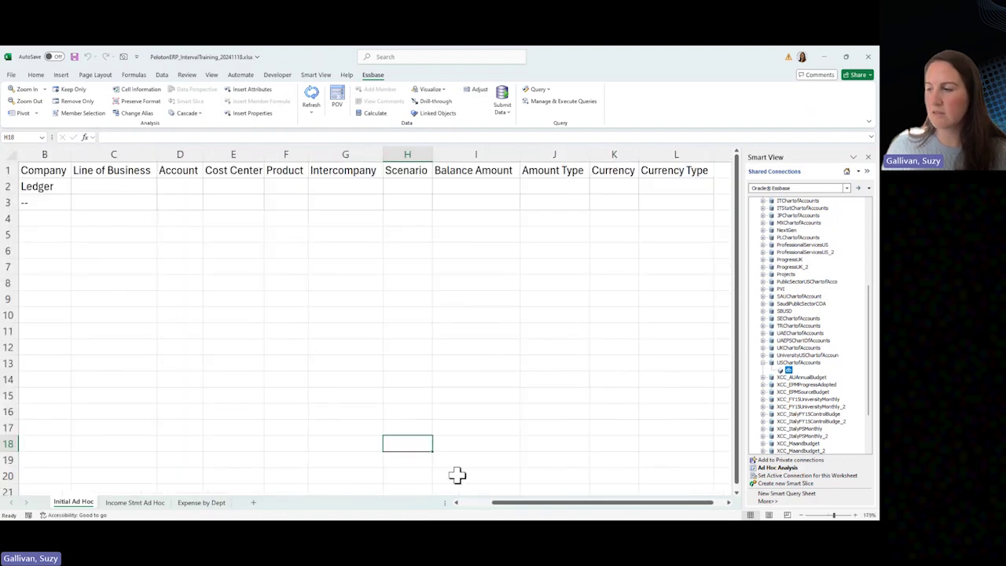
pyautogui.hscroll(-1, 456, 474)
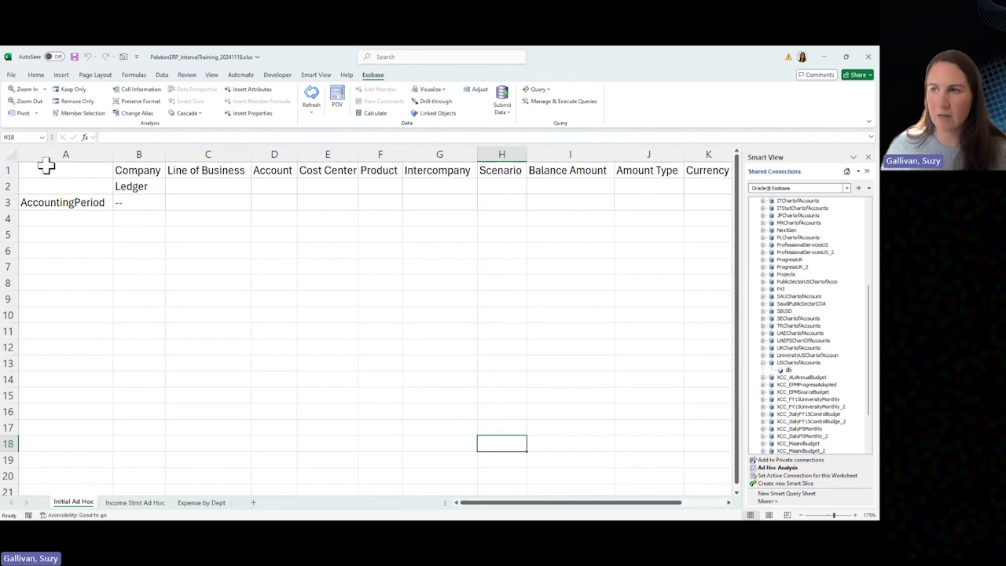
pyautogui.click(70, 202)
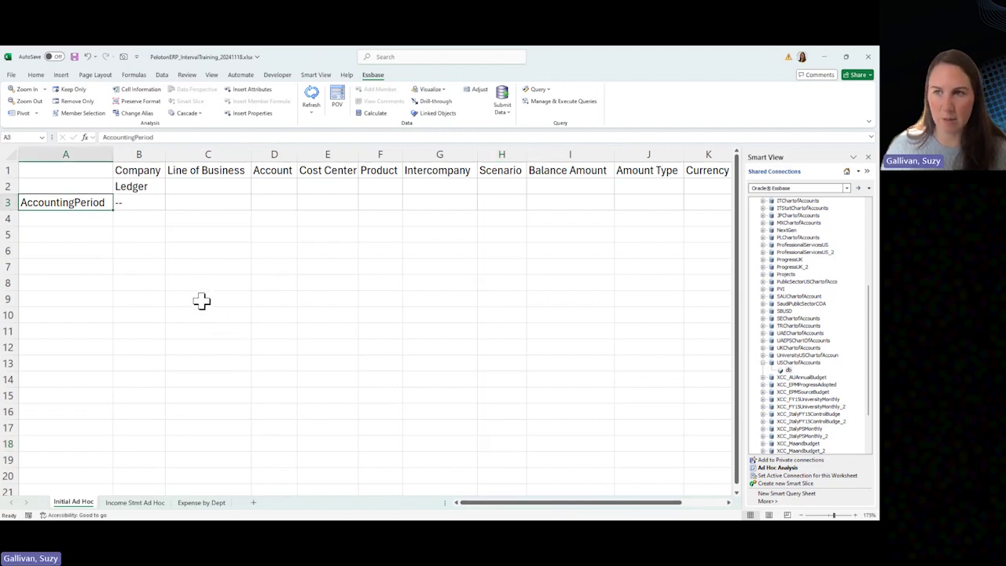
pyautogui.click(100, 114)
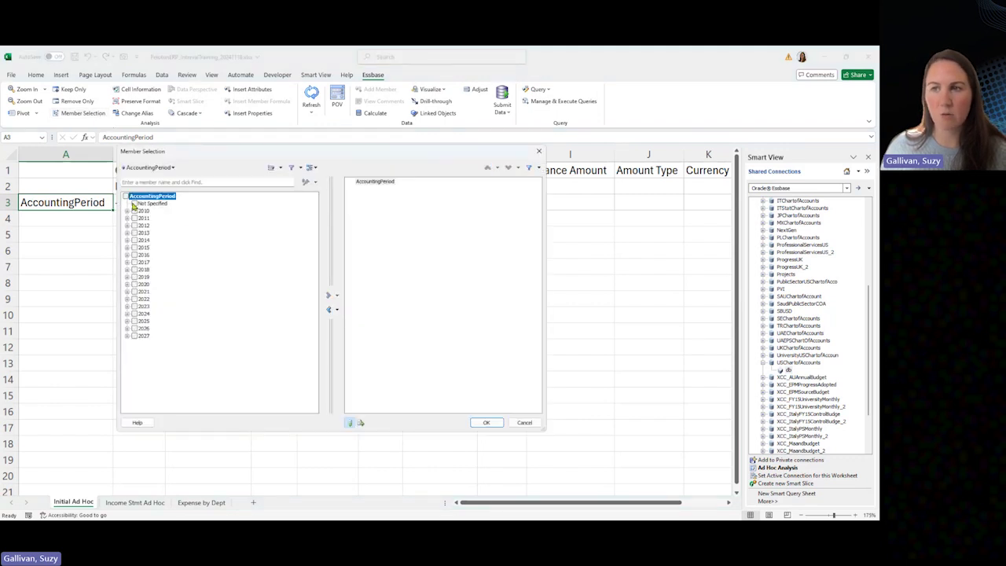
pyautogui.click(128, 306)
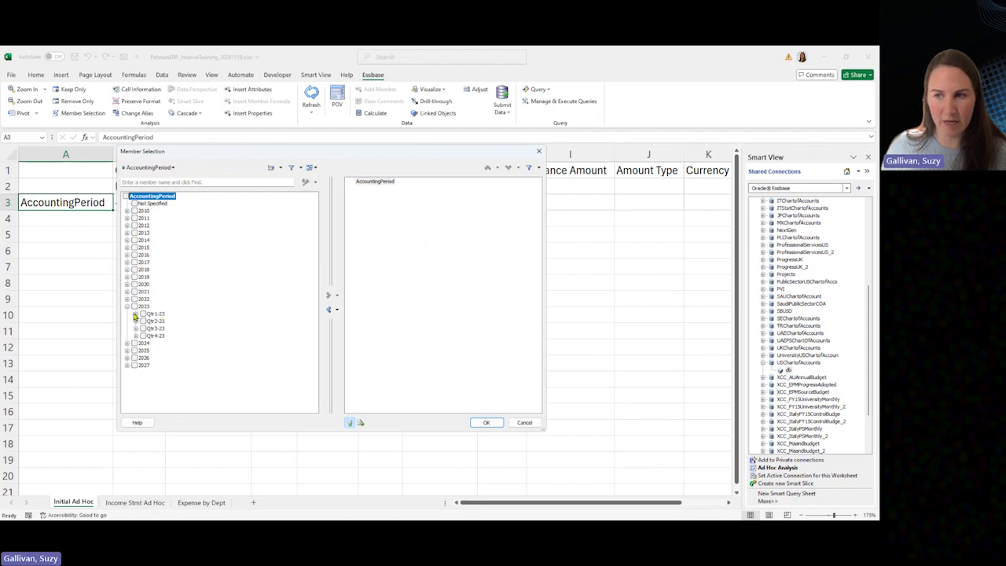
pyautogui.click(135, 314)
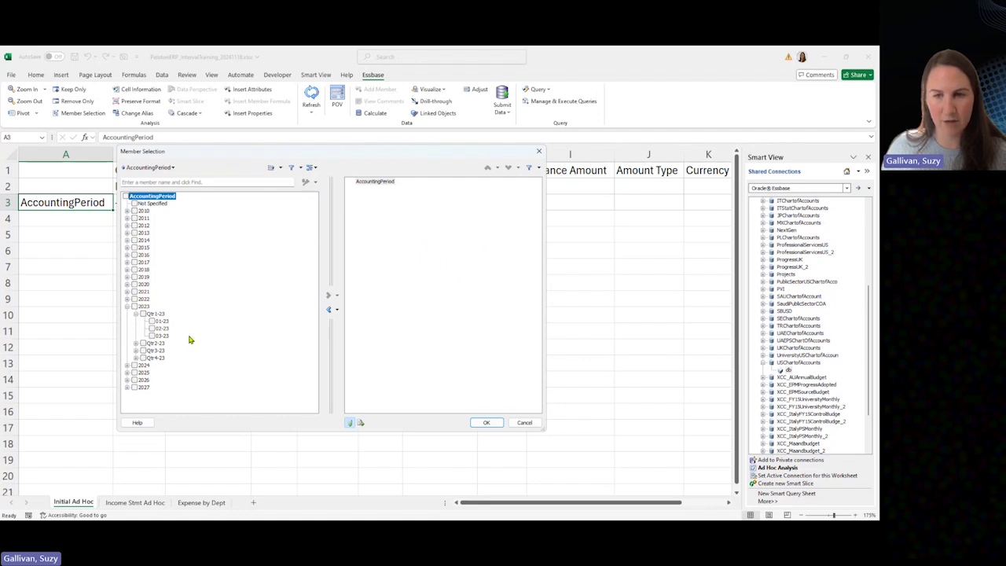
pyautogui.click(135, 307)
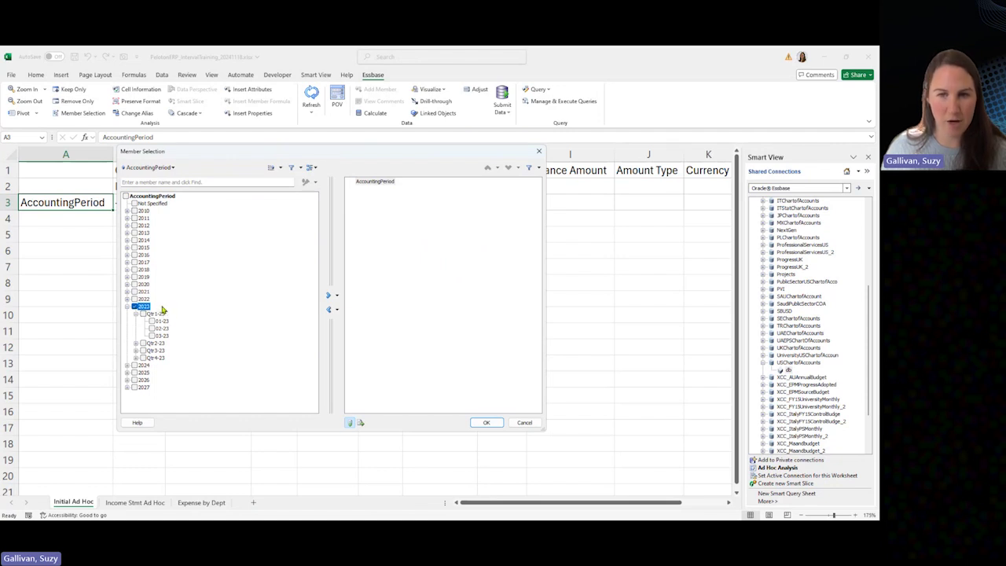
pyautogui.click(327, 293)
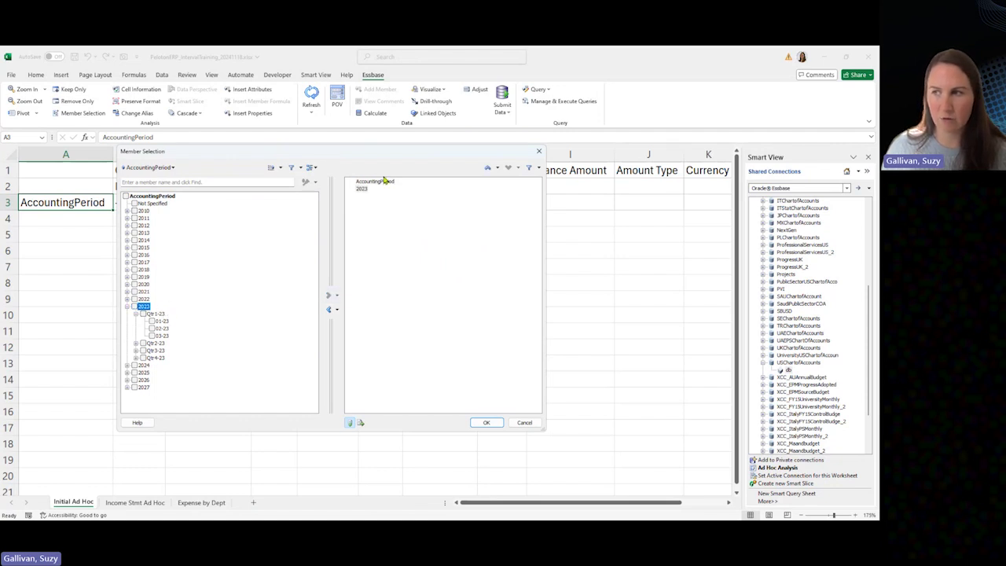
pyautogui.click(329, 310)
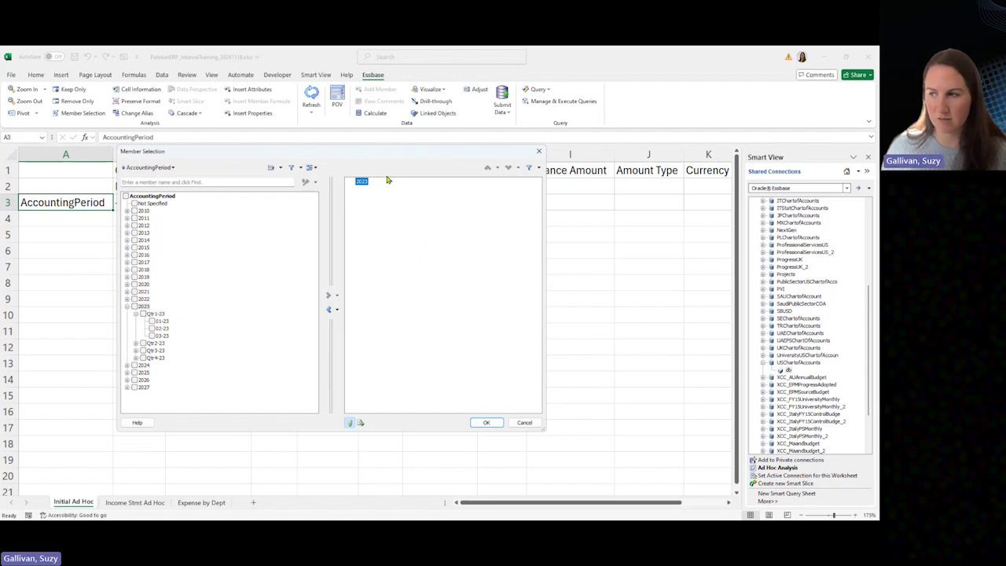
pyautogui.click(493, 425)
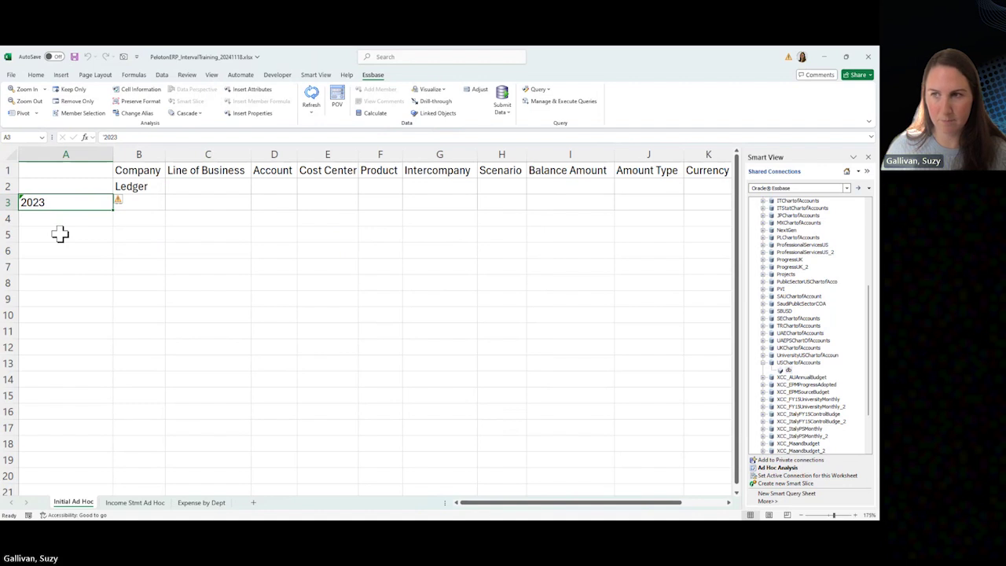
# Step: Open member selection for the Account dimension and examine the flat list under All Account Values
pyautogui.click(155, 185)
pyautogui.click(146, 170)
pyautogui.click(275, 169)
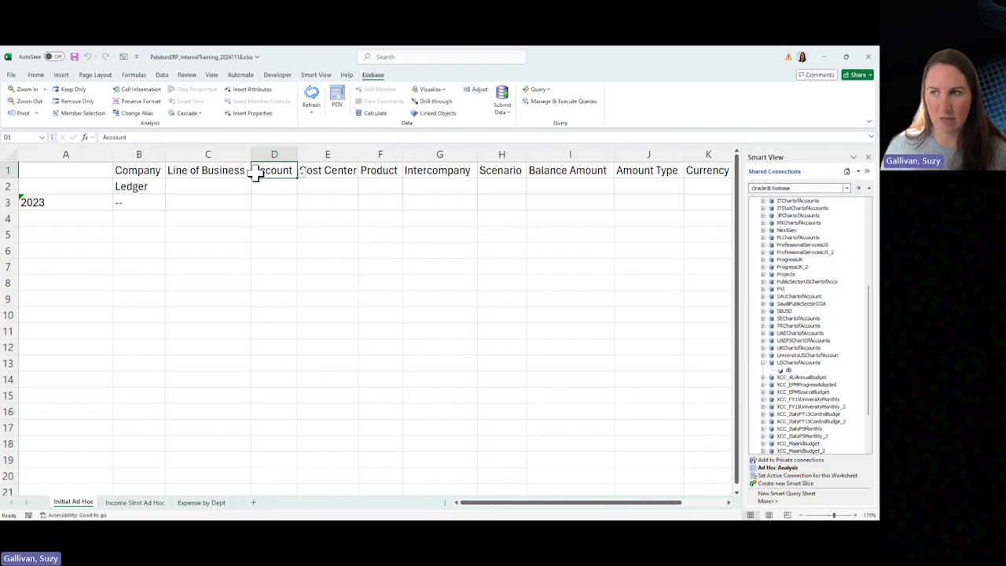
pyautogui.click(101, 118)
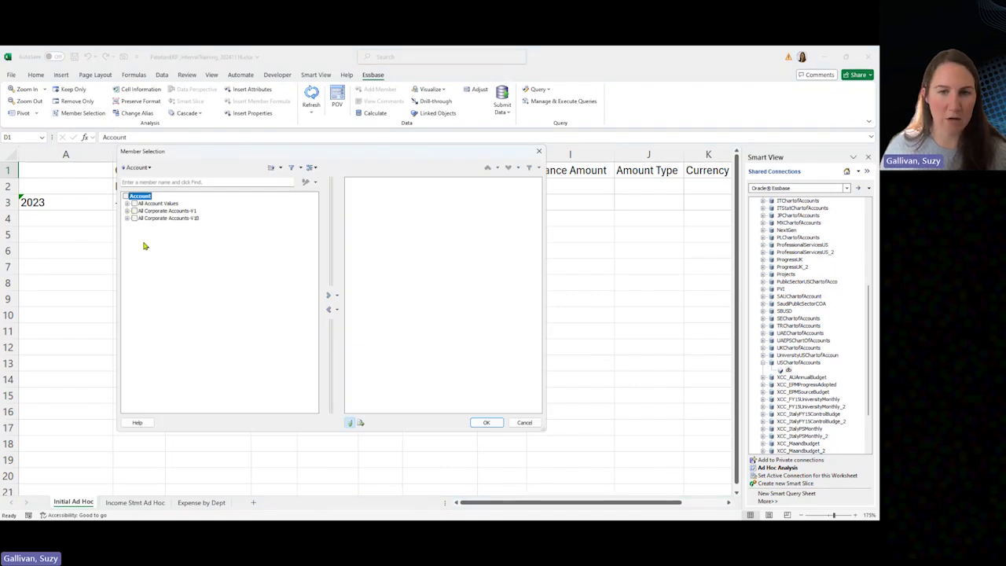
pyautogui.click(128, 204)
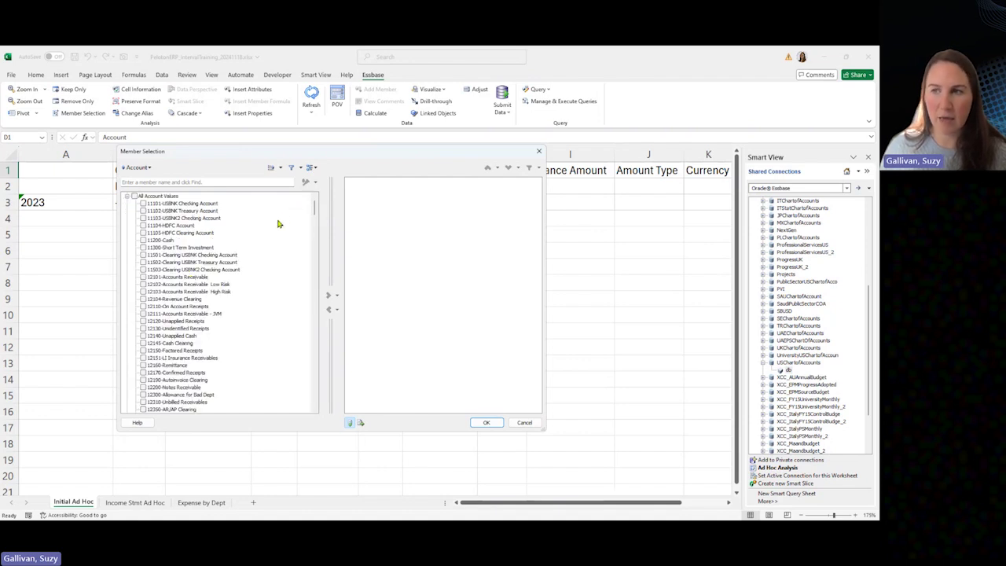
pyautogui.scroll(2, 279, 222)
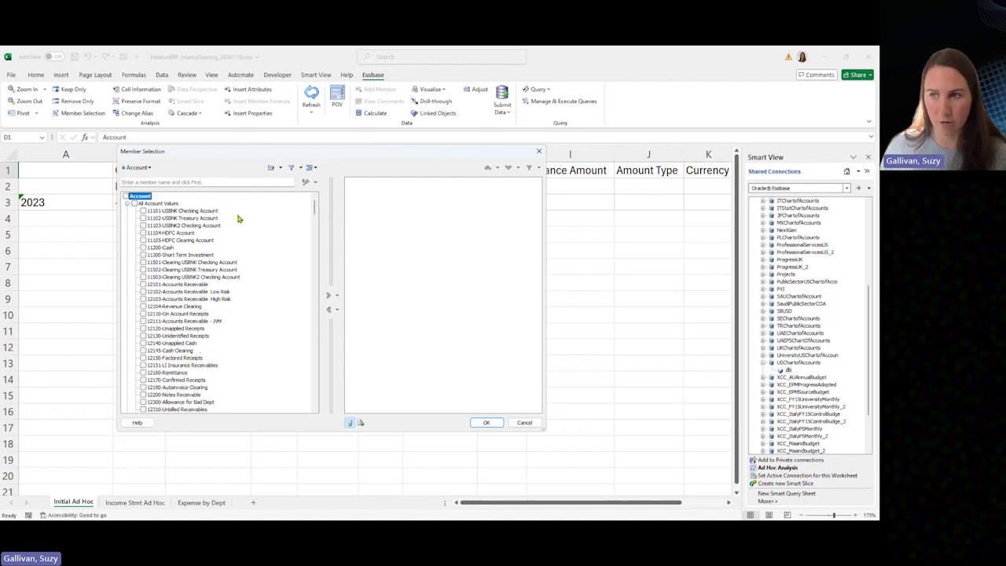
pyautogui.click(128, 205)
# Step: Examine the All Corporate Accounts-V1 hierarchy down to the children of Revenue and Expenses, and close member selection without choosing an account
pyautogui.click(128, 211)
pyautogui.click(136, 217)
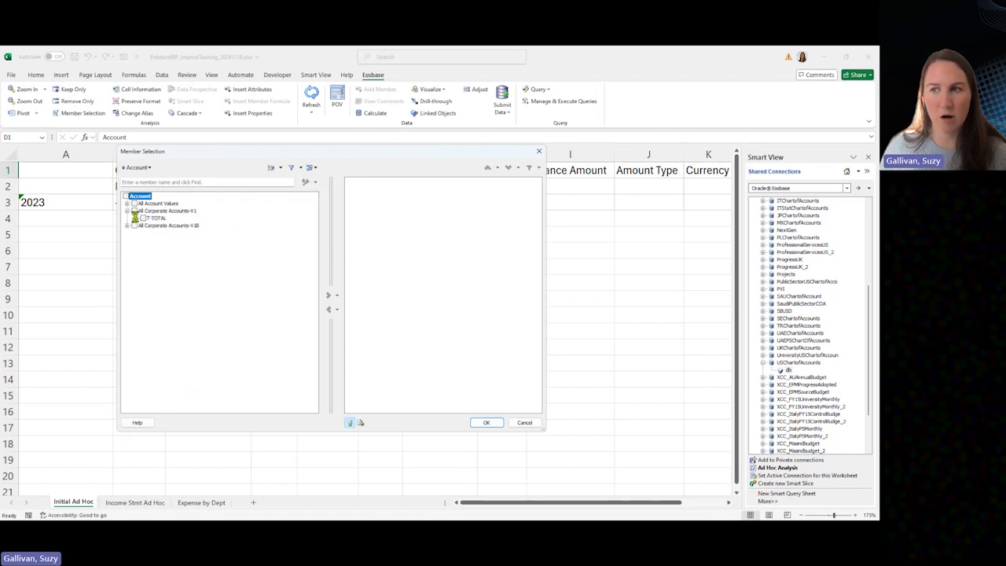
pyautogui.click(144, 248)
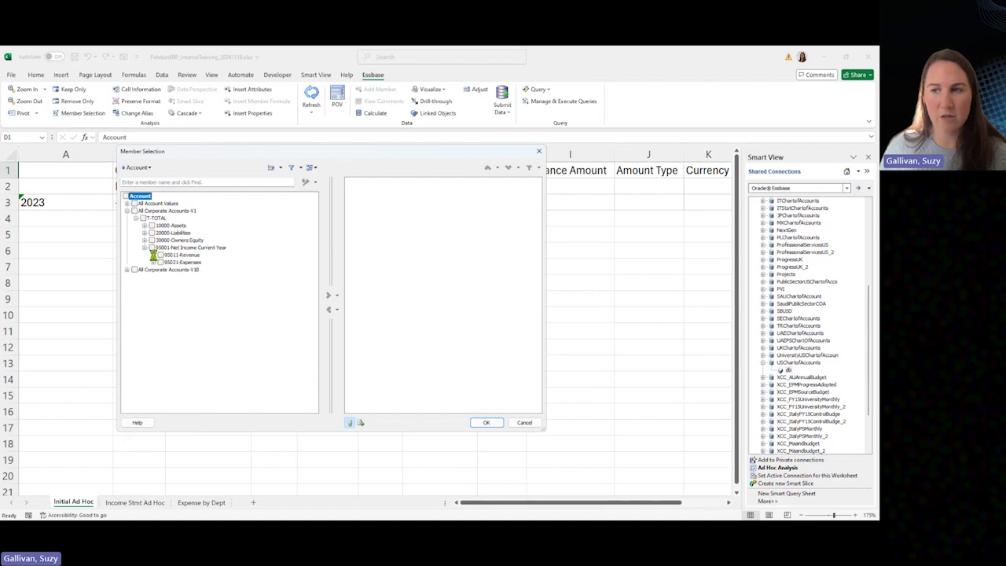
pyautogui.click(155, 270)
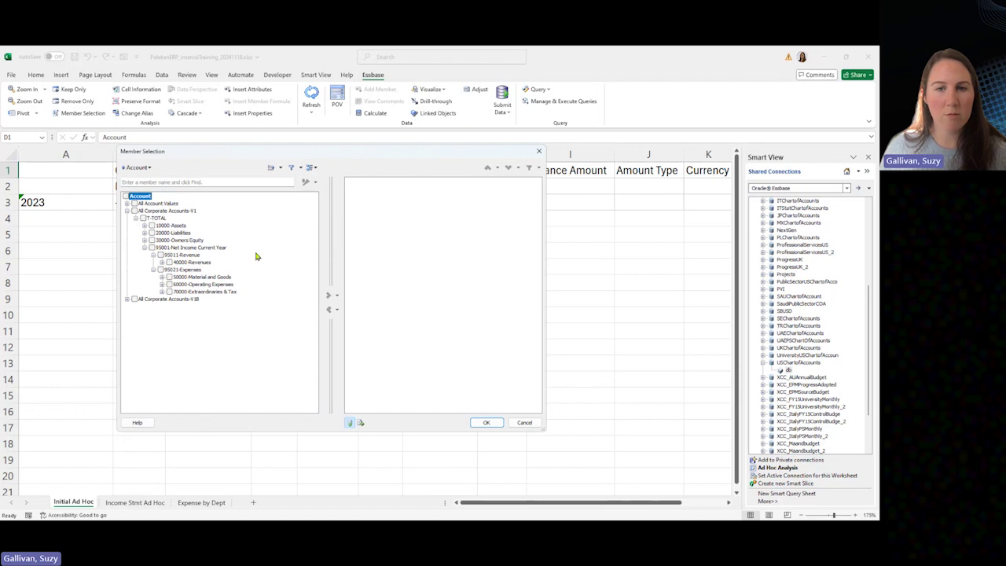
pyautogui.click(158, 218)
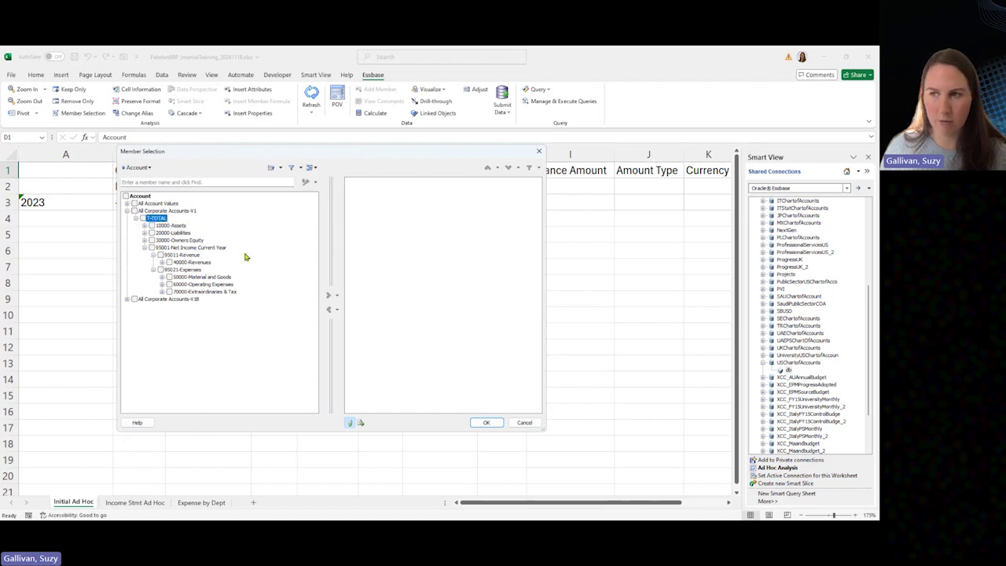
pyautogui.click(222, 248)
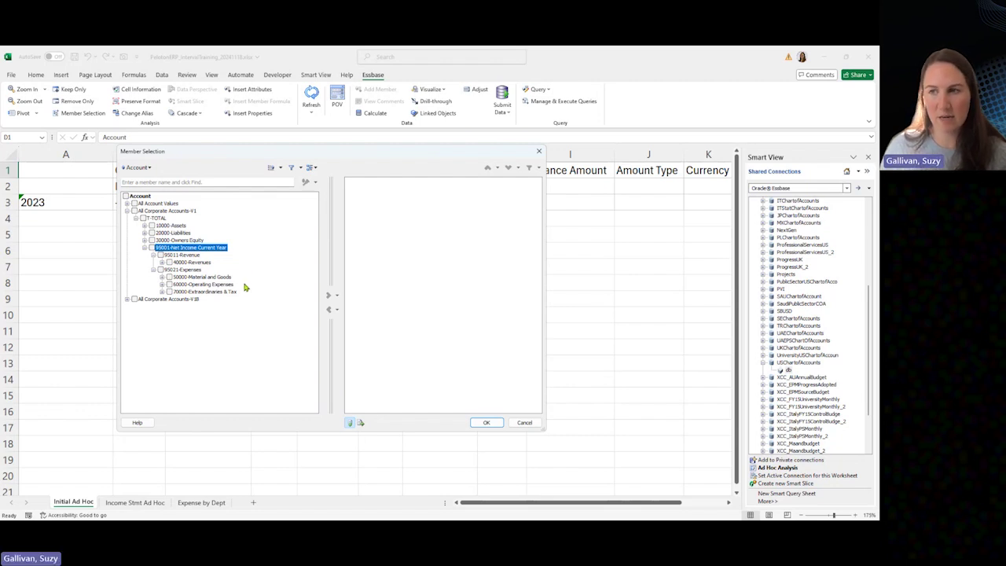
pyautogui.click(522, 424)
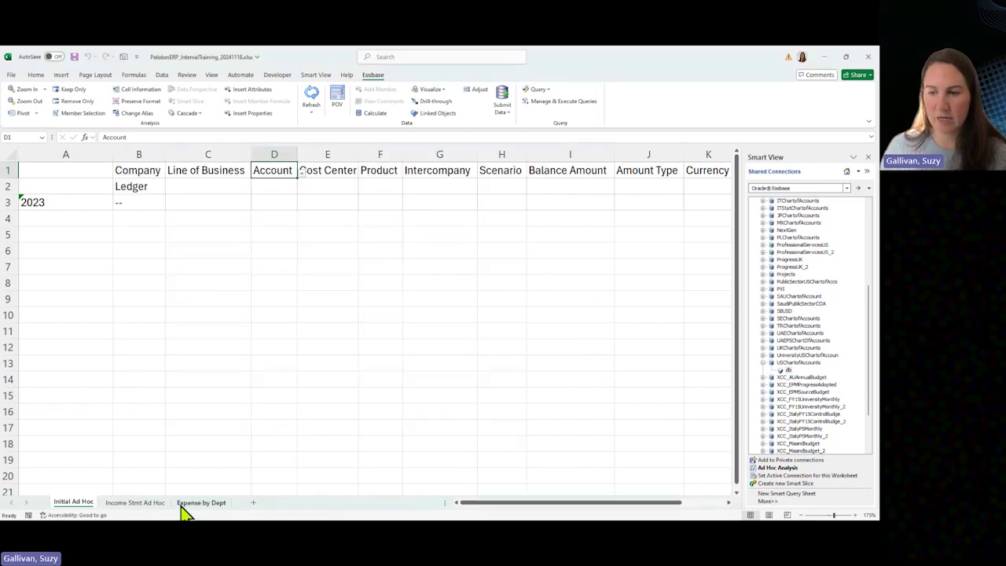
# Step: Switch to the Income Stmt Ad Hoc sheet and review its account rows down to 95001-Net Income Current Year
pyautogui.click(134, 502)
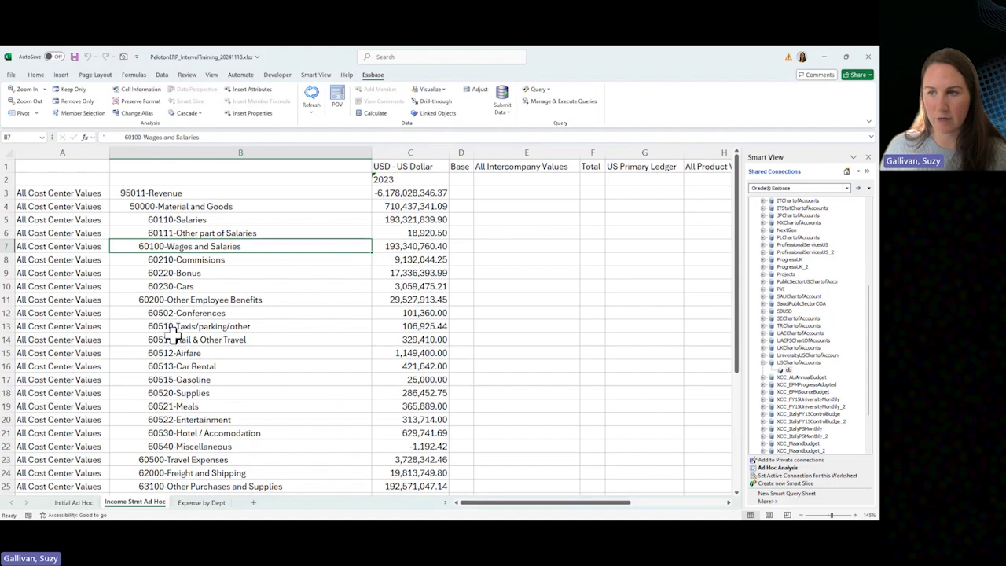
pyautogui.scroll(-9, 175, 340)
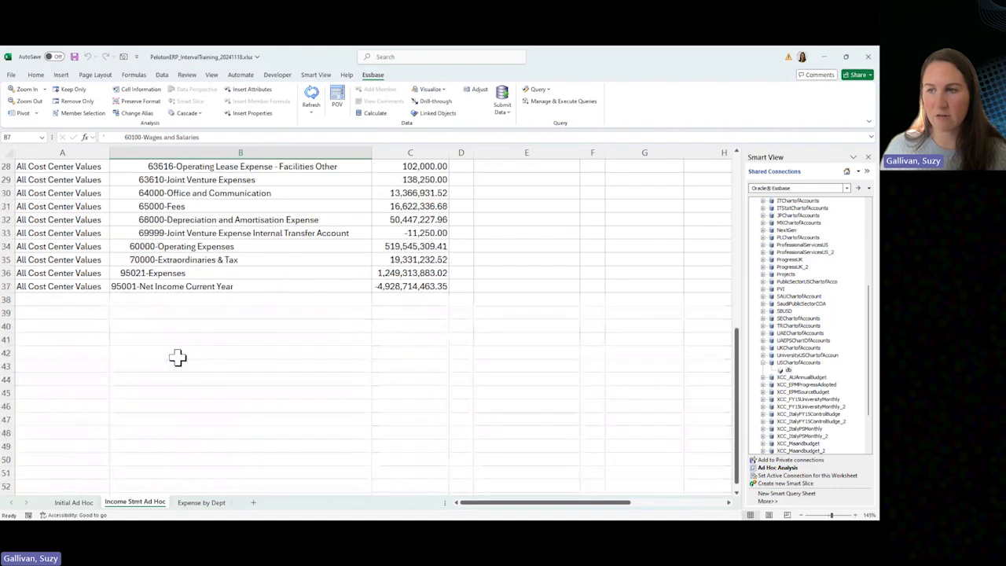
# Step: Keep only the 95001-Net Income Current Year row in the Income Stmt Ad Hoc grid
pyautogui.click(165, 286)
pyautogui.click(72, 89)
pyautogui.scroll(2, 173, 325)
pyautogui.click(161, 261)
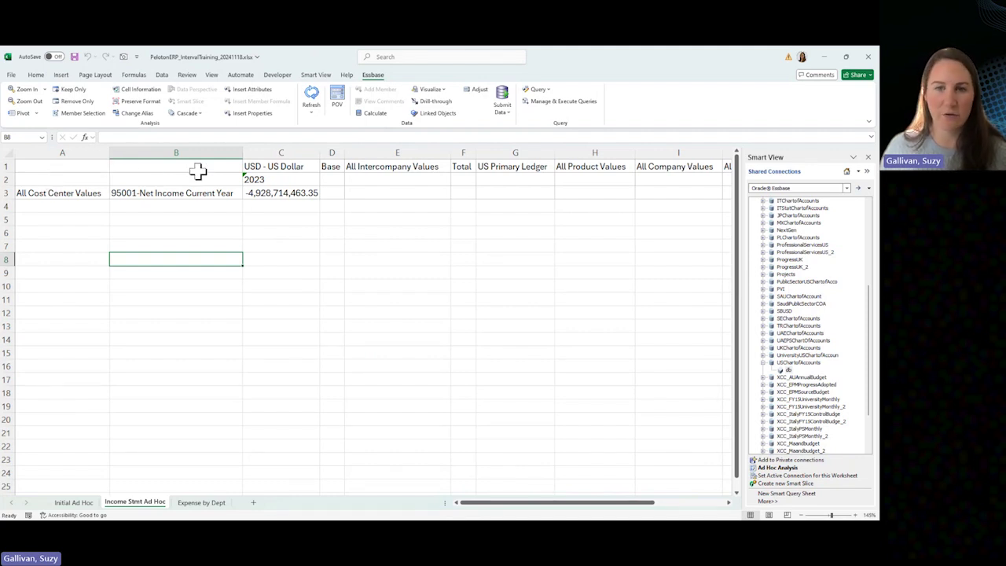
# Step: Zoom in on the 95001-Net Income Current Year member to expand it into its child accounts
pyautogui.click(213, 193)
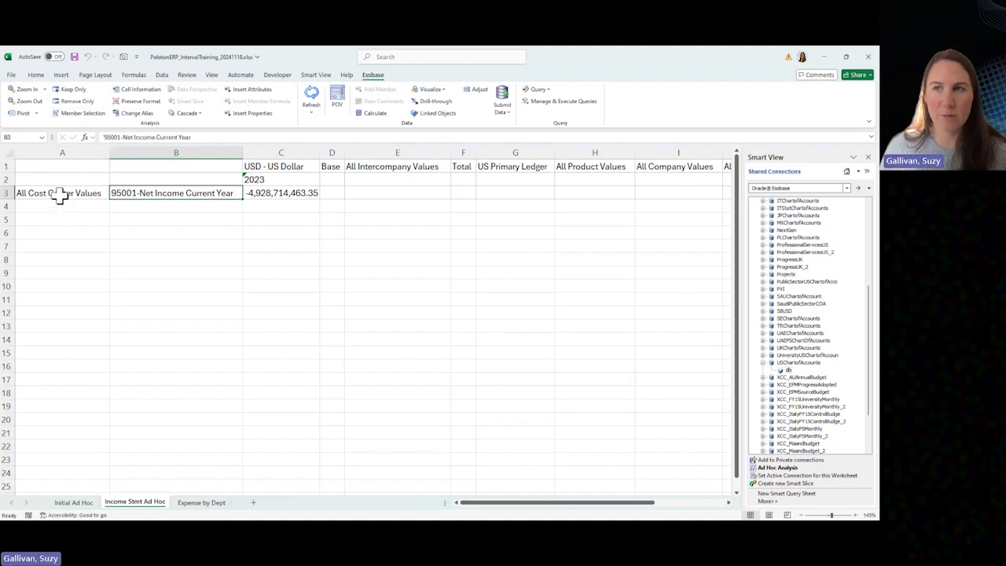
pyautogui.click(32, 91)
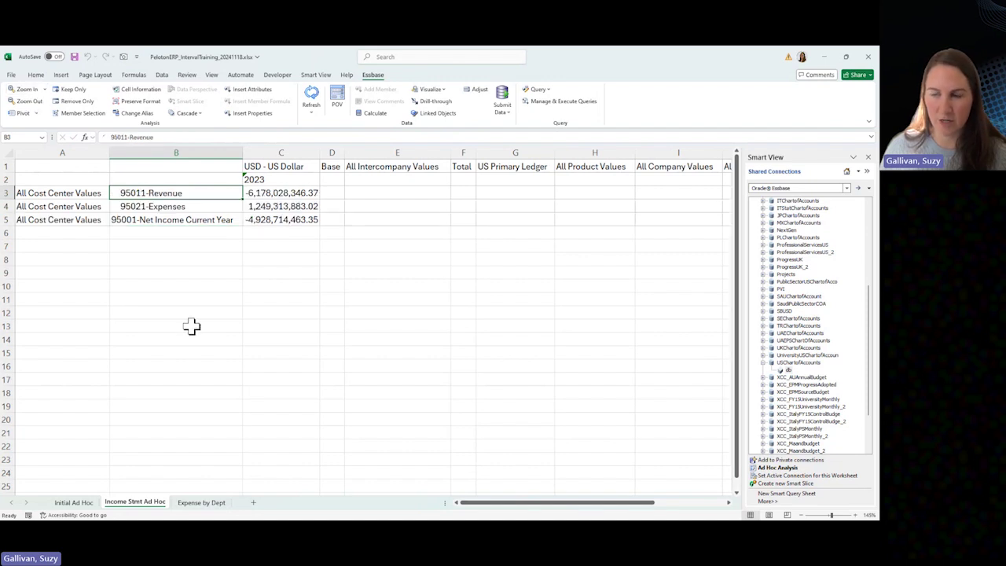
pyautogui.scroll(2, 171, 269)
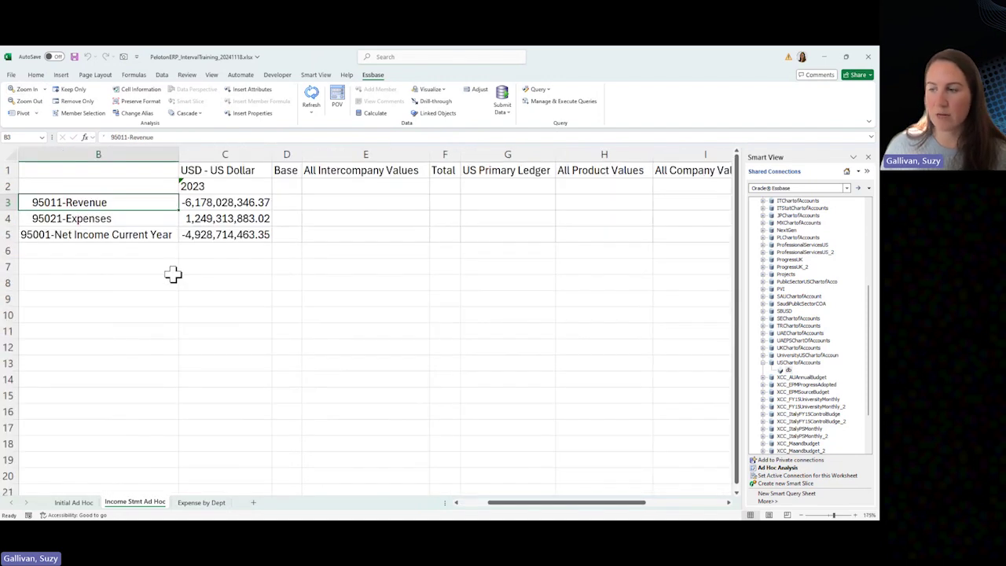
pyautogui.moveTo(515, 503); pyautogui.dragTo(487, 503)
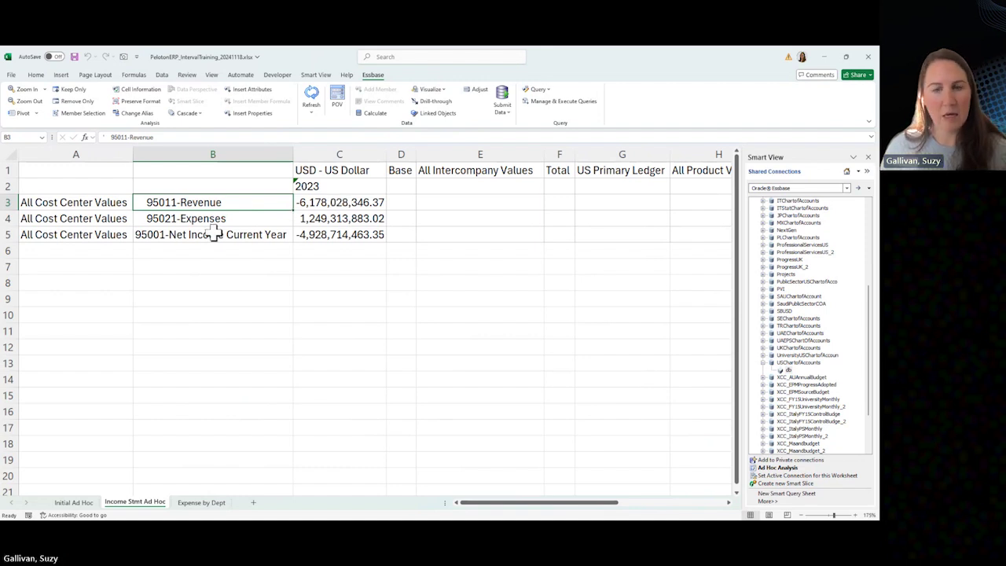
# Step: Drill down into 95021-Expenses and its child 60000-Operating Expenses to list the underlying expense accounts
pyautogui.click(226, 218)
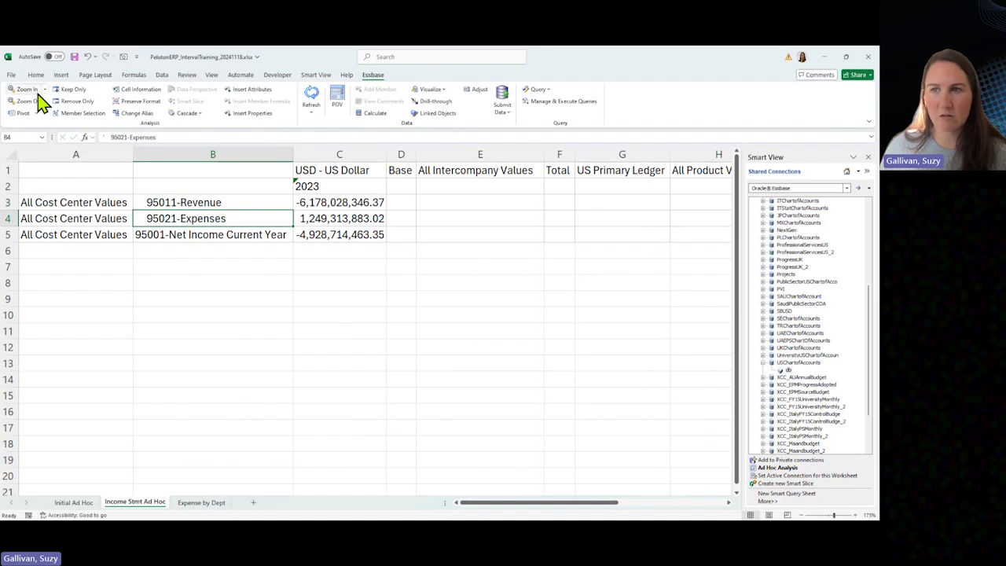
pyautogui.doubleClick(237, 218)
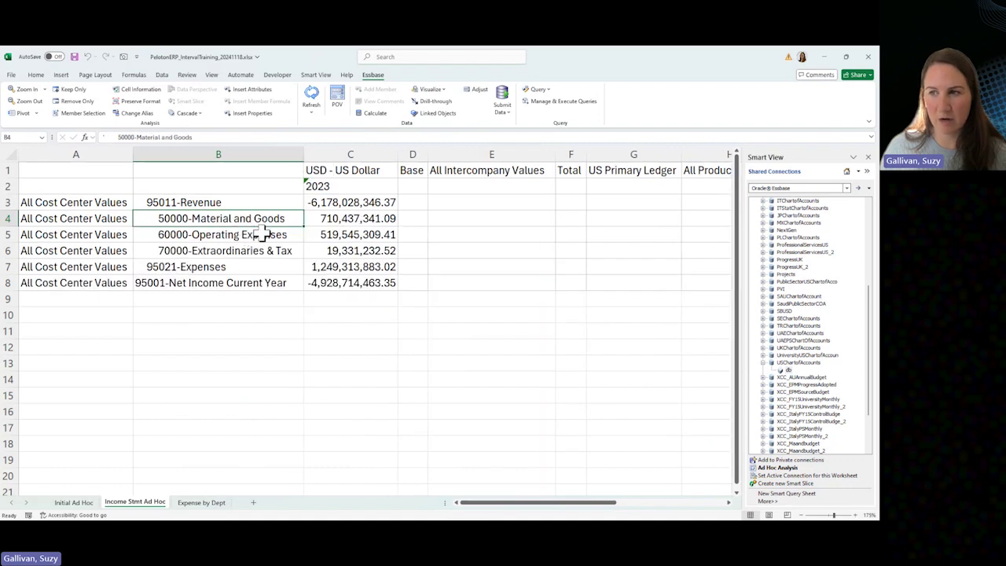
pyautogui.doubleClick(261, 234)
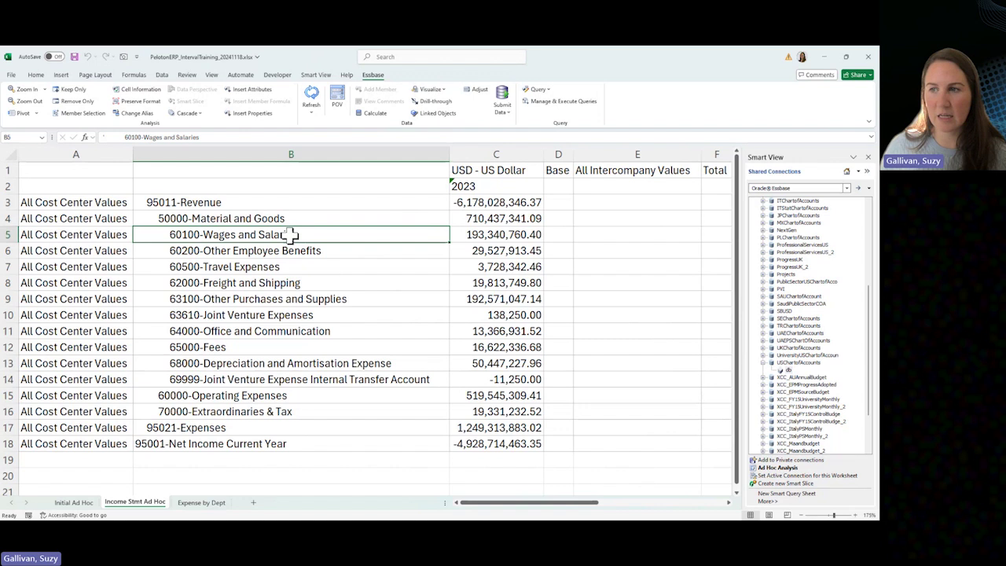
# Step: Drill 60100-Wages and Salaries down to 60110-Salaries, and zoom back out to the 60100 level
pyautogui.doubleClick(291, 234)
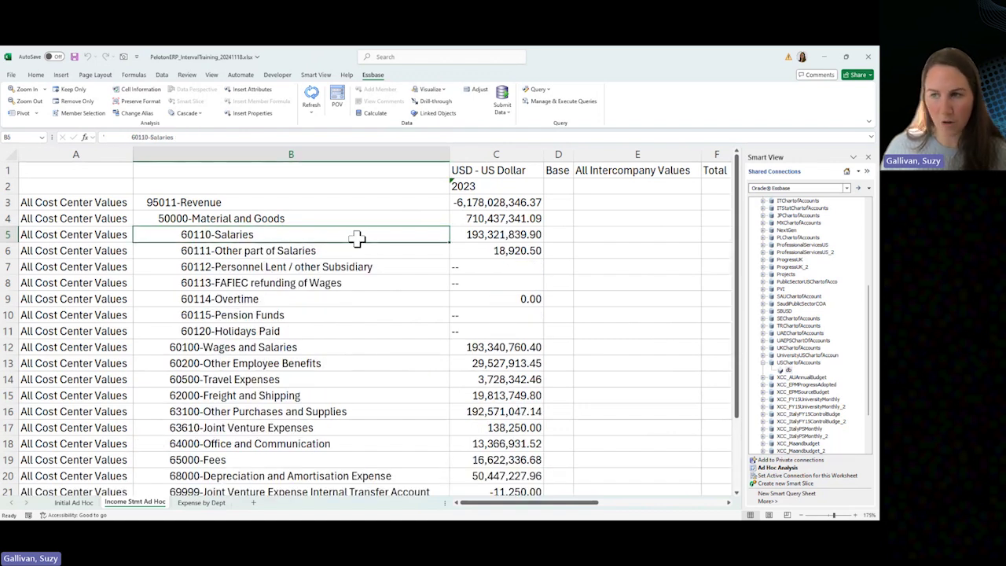
pyautogui.doubleClick(328, 234)
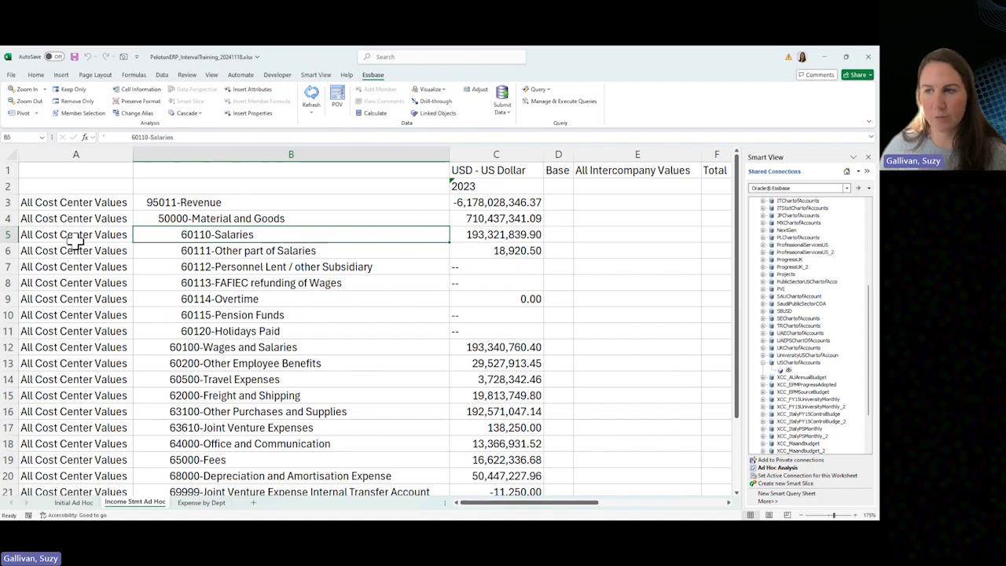
pyautogui.click(34, 101)
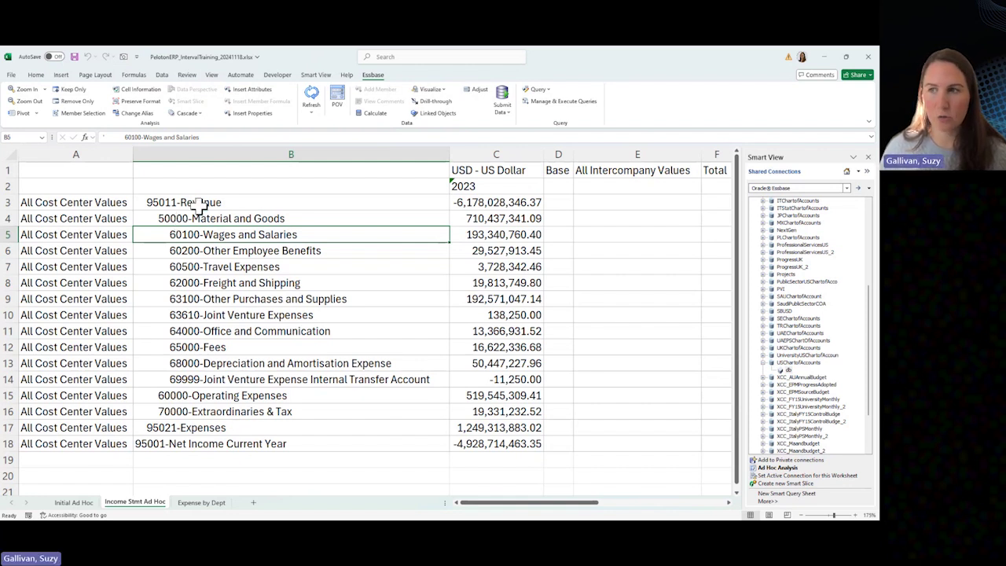
# Step: Drill down on the 2023 period in cell C2 to break the year into quarterly columns
pyautogui.click(286, 200)
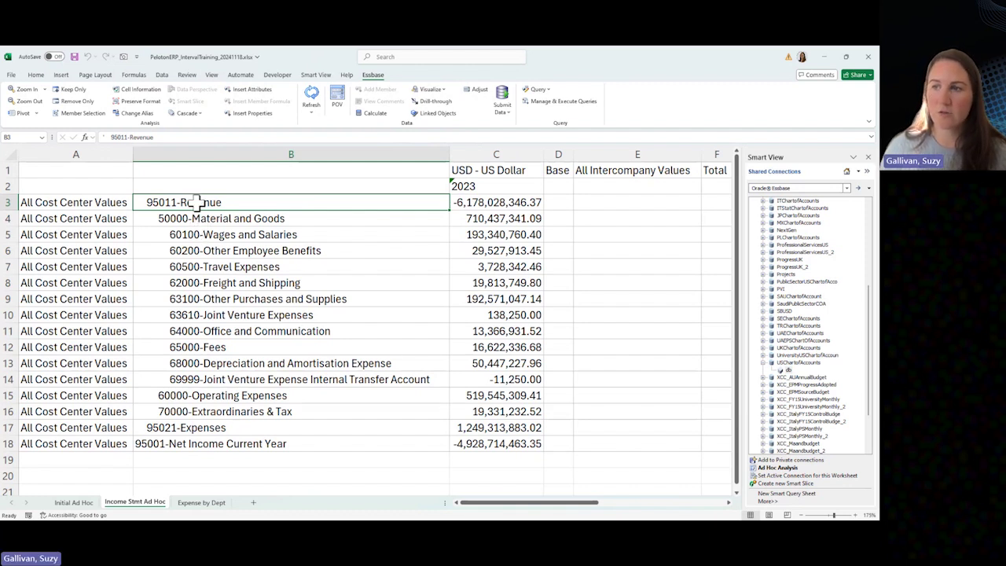
pyautogui.moveTo(197, 202); pyautogui.dragTo(220, 443)
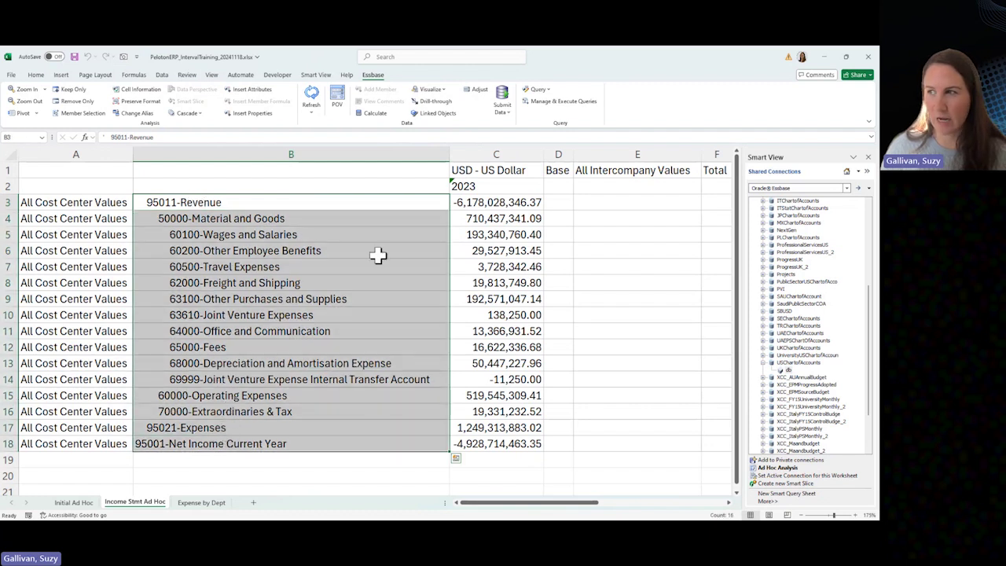
pyautogui.click(470, 189)
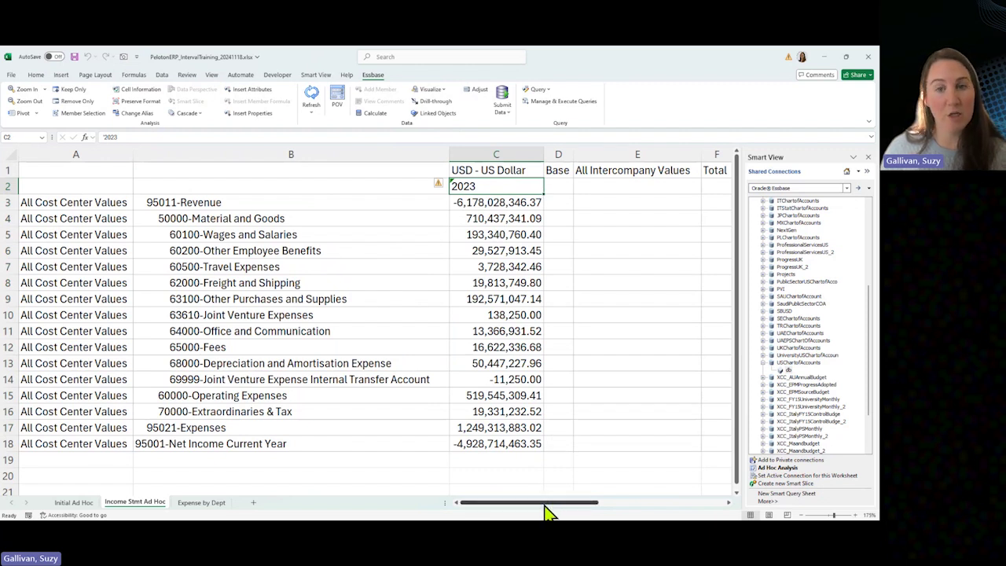
pyautogui.doubleClick(489, 184)
pyautogui.moveTo(519, 503); pyautogui.dragTo(568, 504)
pyautogui.keyDown('ctrl'); pyautogui.scroll(-1, 515, 442); pyautogui.keyUp('ctrl')
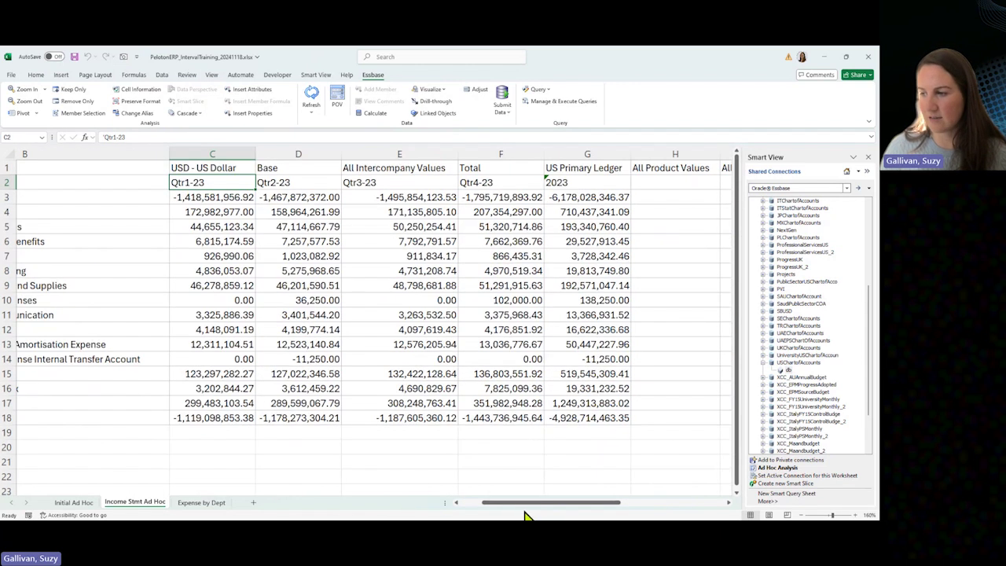
# Step: Drill down on Qtr1-23 in cell C2 to add its monthly columns, and select the three month headings
pyautogui.moveTo(522, 514); pyautogui.dragTo(490, 512)
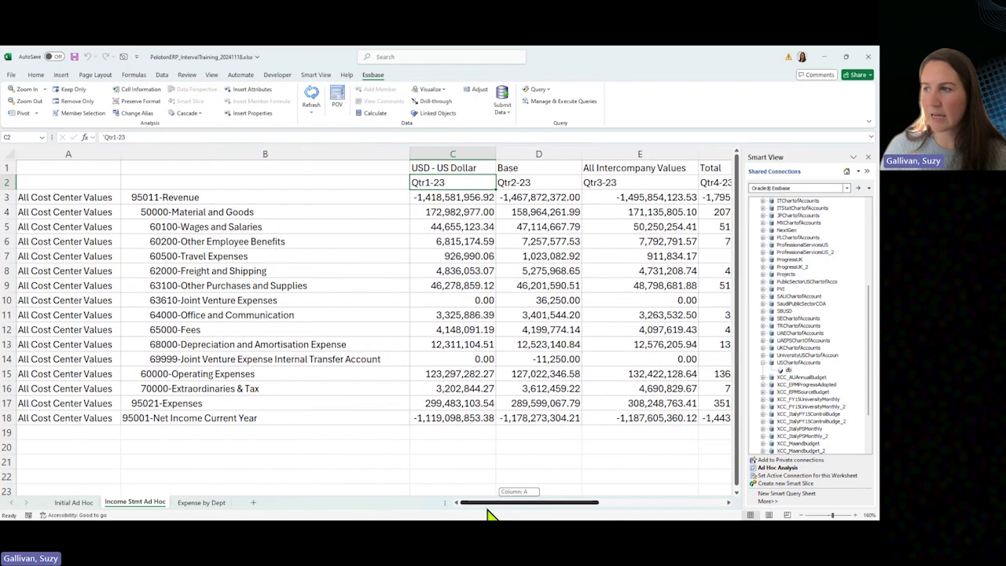
pyautogui.doubleClick(476, 182)
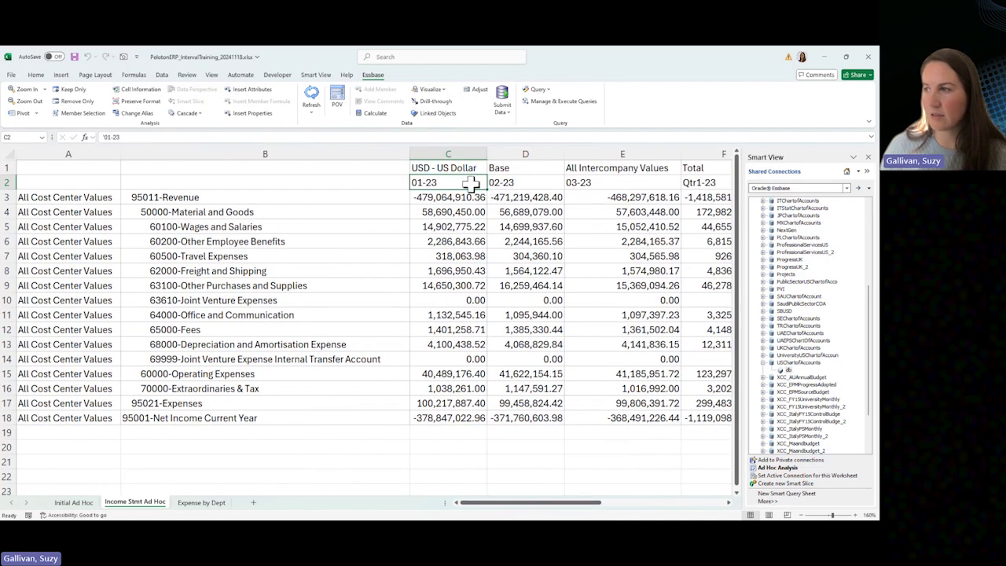
pyautogui.moveTo(454, 180); pyautogui.dragTo(605, 184)
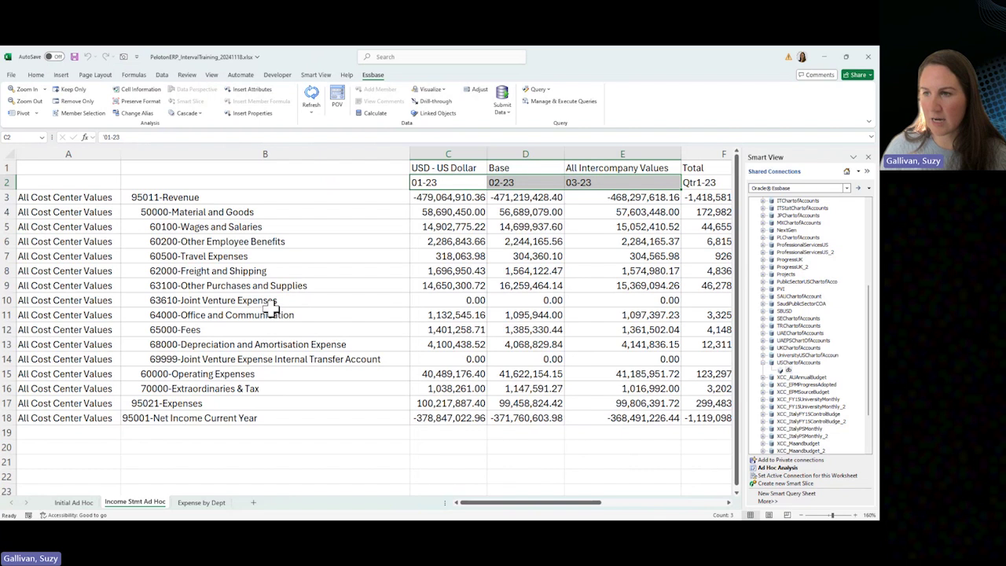
# Step: Expand 60100-Wages and Salaries into its child accounts and check rows 7 to 11, from 60112 to 60120
pyautogui.doubleClick(245, 227)
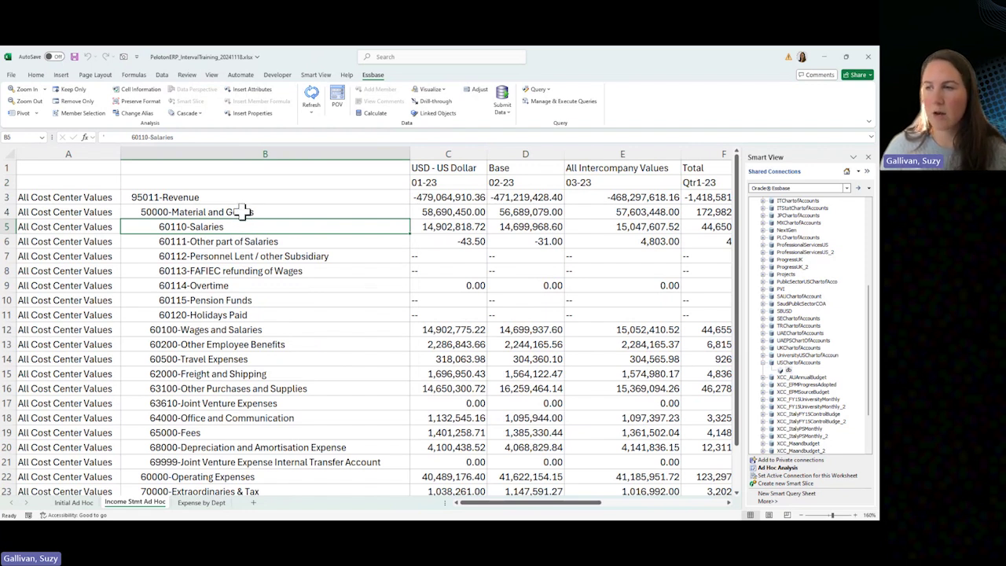
pyautogui.keyDown('ctrl'); pyautogui.scroll(-1, 244, 211); pyautogui.keyUp('ctrl')
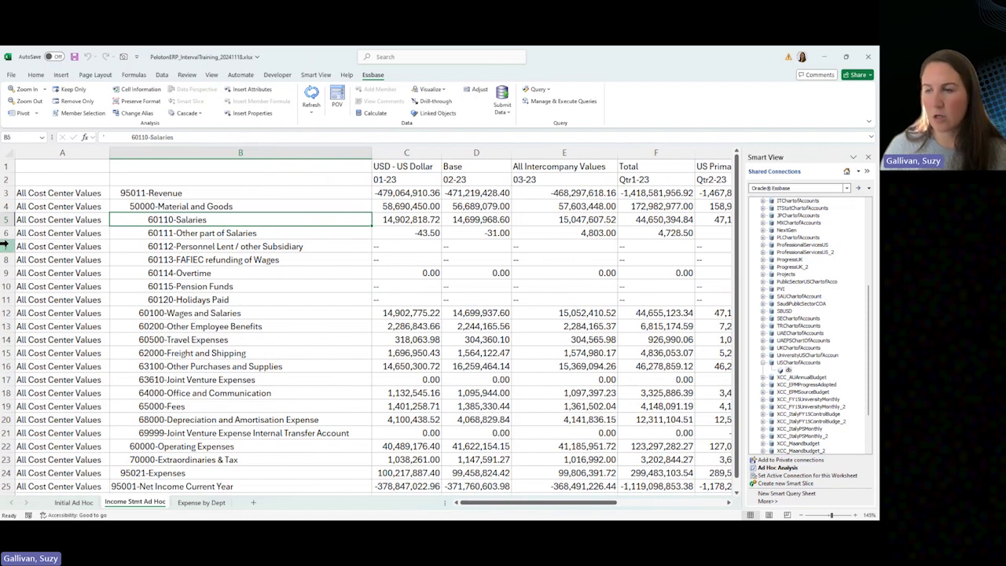
pyautogui.moveTo(3, 246); pyautogui.dragTo(6, 303)
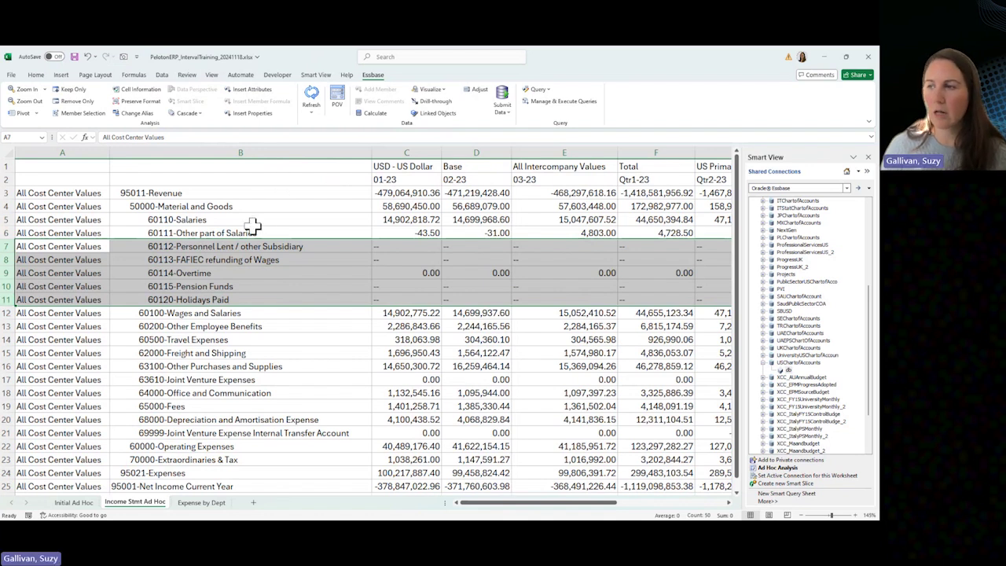
pyautogui.click(269, 260)
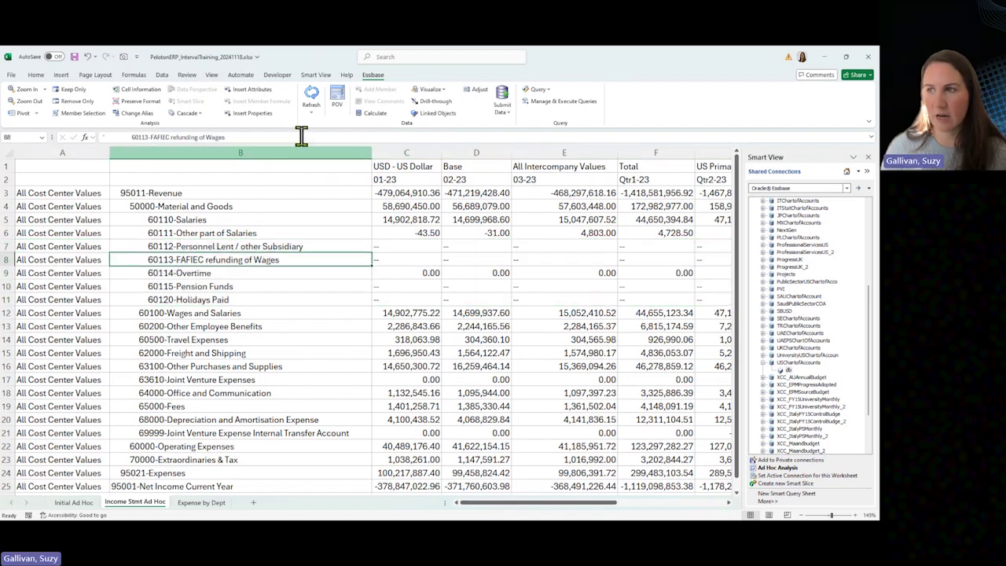
# Step: Set the Smart View data options to suppress No Data / Missing and Zero rows, and refresh the grid
pyautogui.click(317, 76)
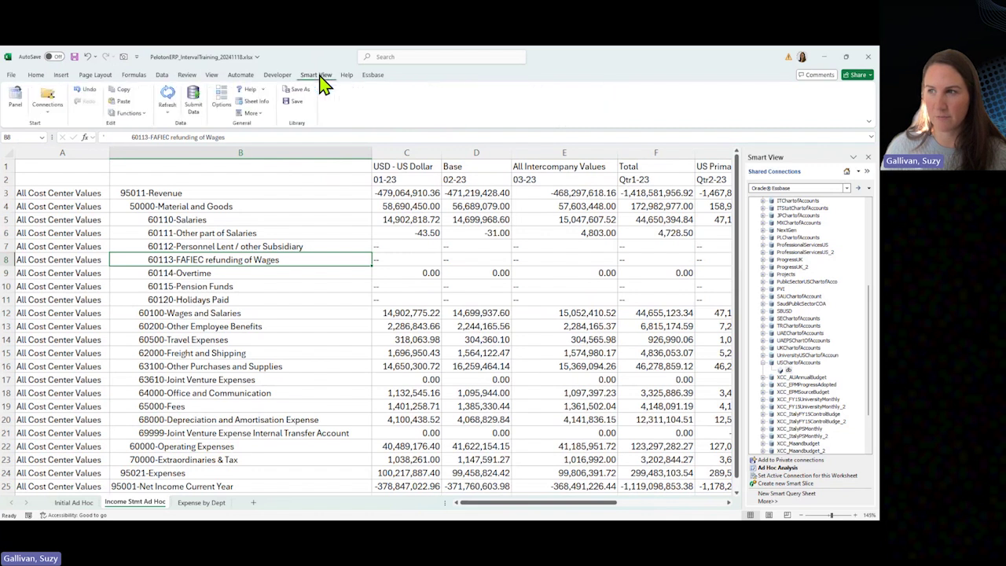
pyautogui.click(224, 105)
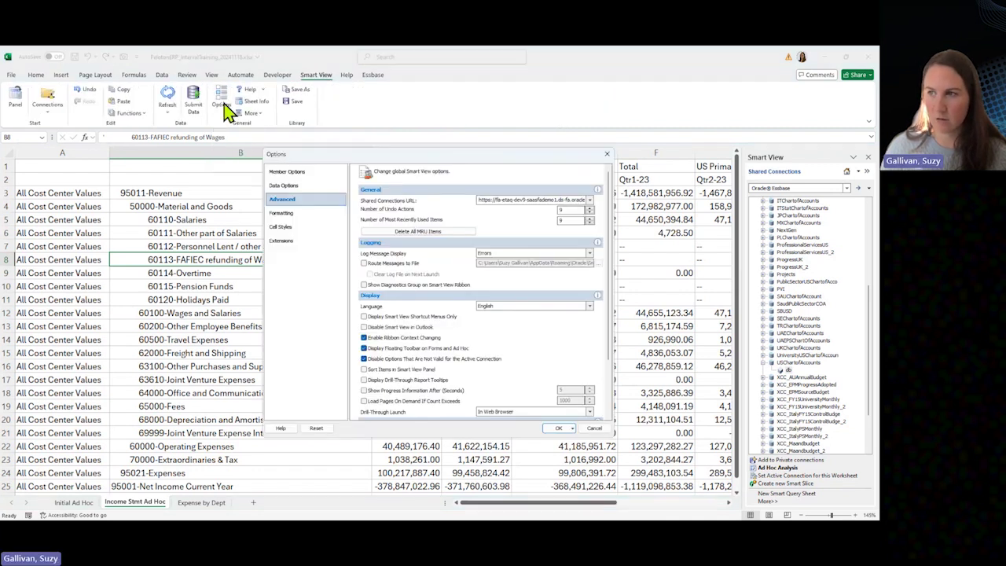
pyautogui.click(288, 186)
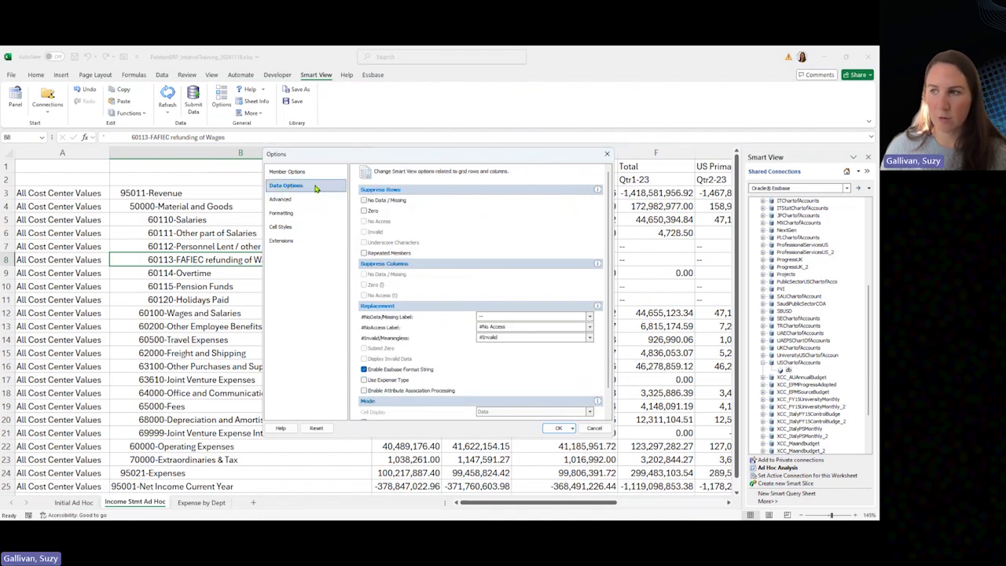
pyautogui.click(401, 202)
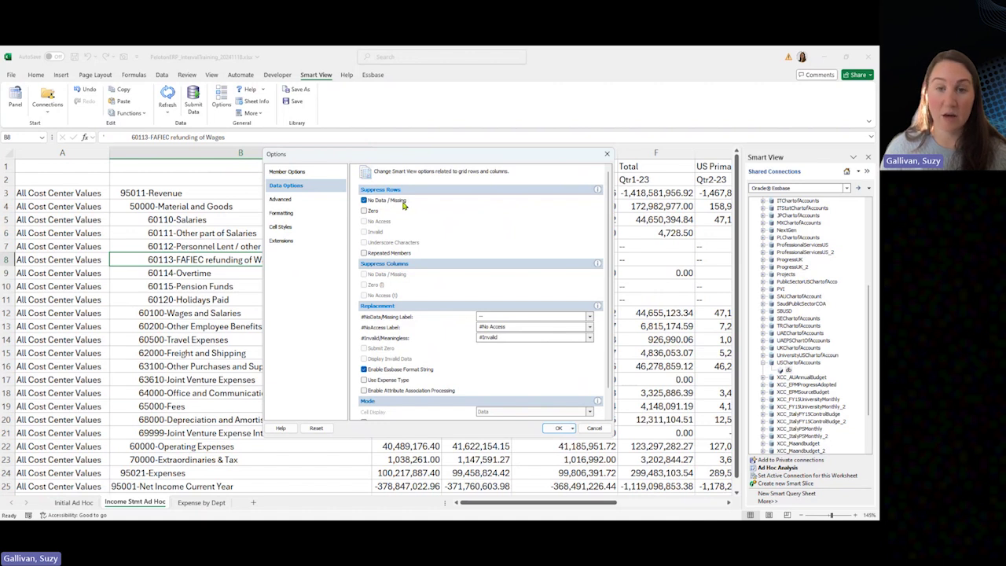
pyautogui.click(376, 212)
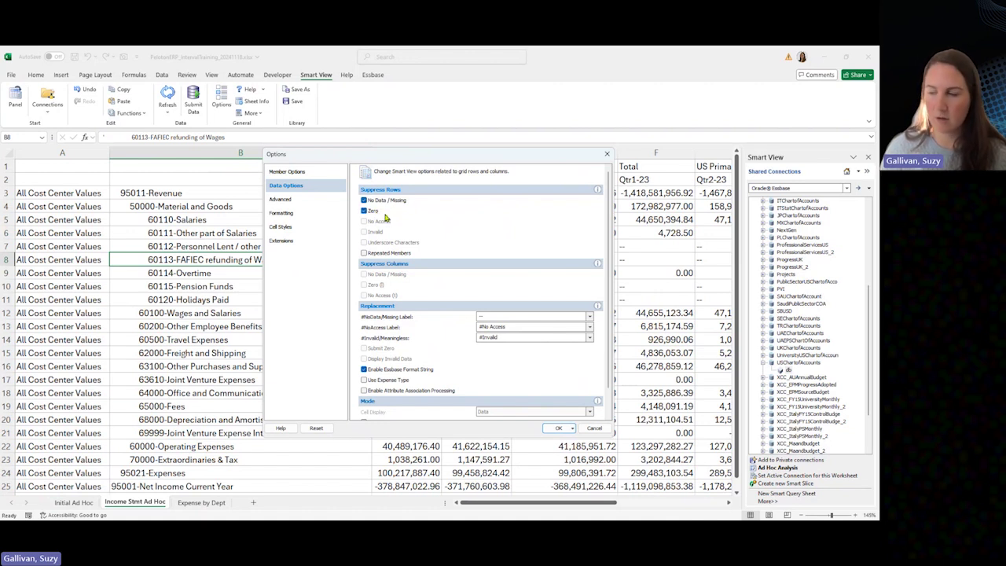
pyautogui.click(558, 428)
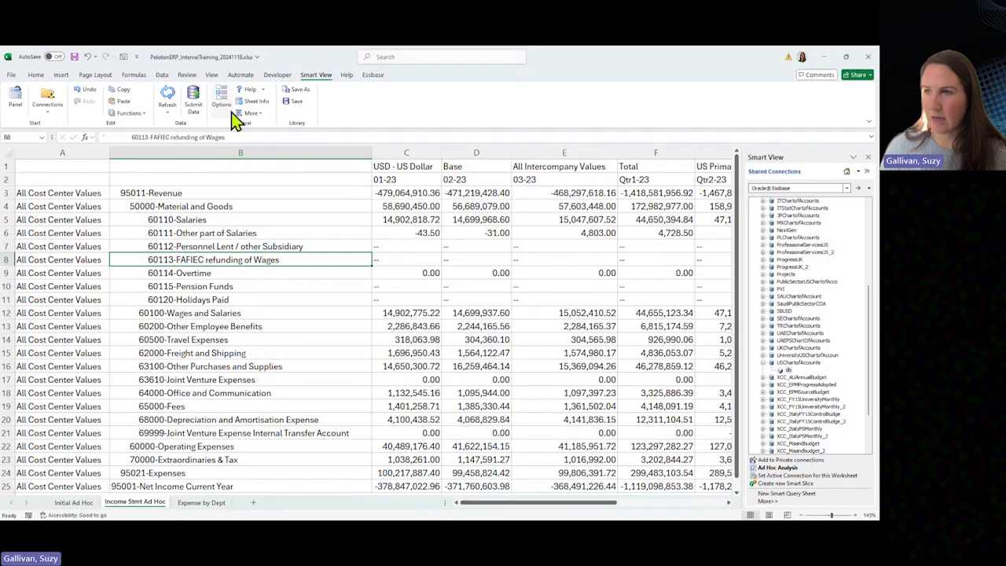
pyautogui.click(175, 98)
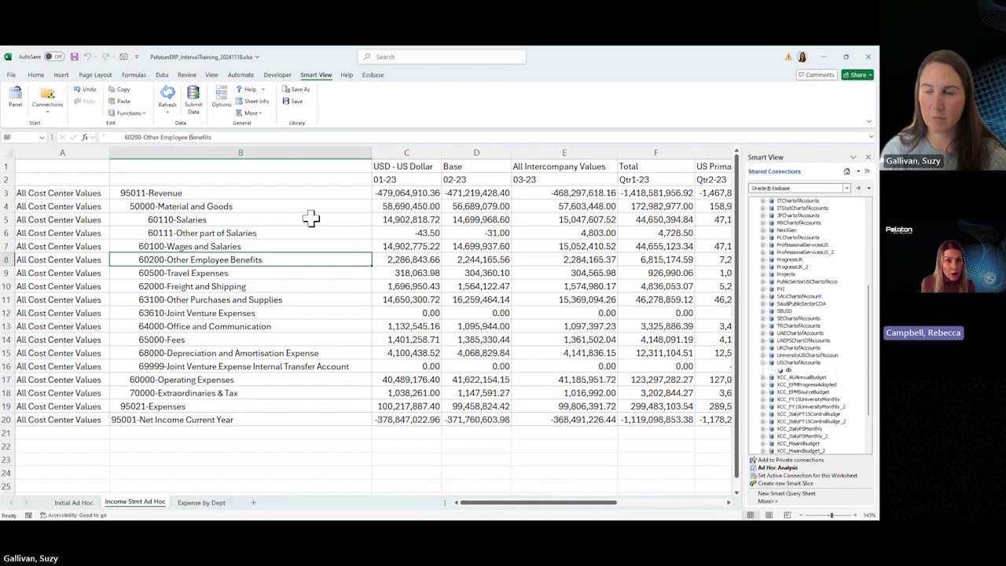
# Step: Review the refreshed grid's layout: dimension members in row 1, periods in row 2, cost centers in column A and accounts in column B
pyautogui.click(311, 218)
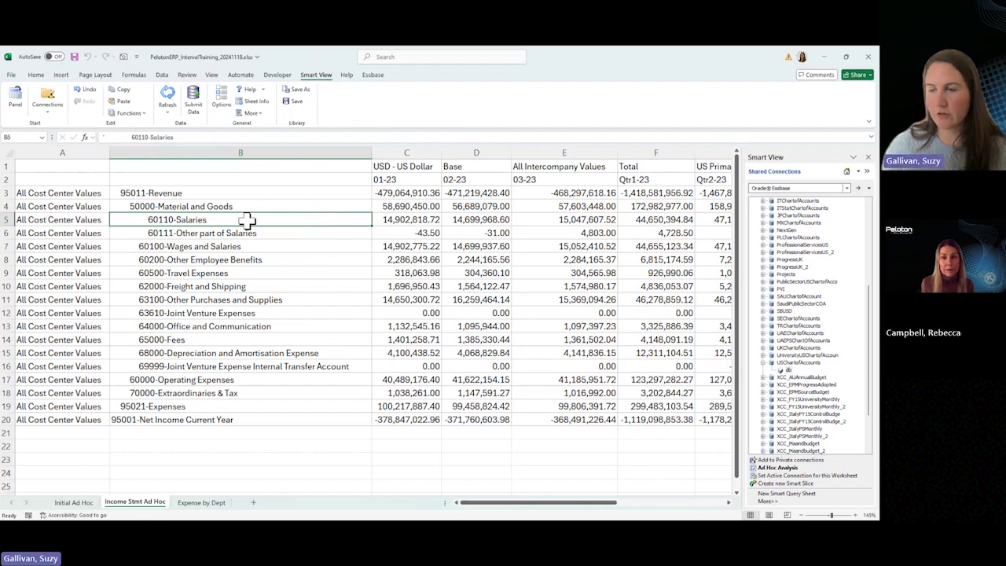
pyautogui.scroll(1, 246, 219)
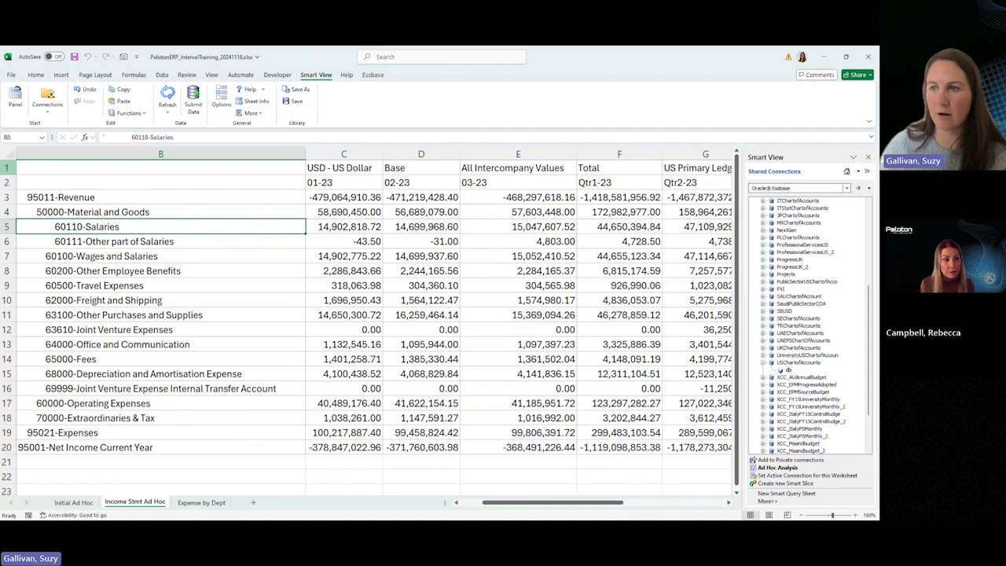
pyautogui.click(7, 167)
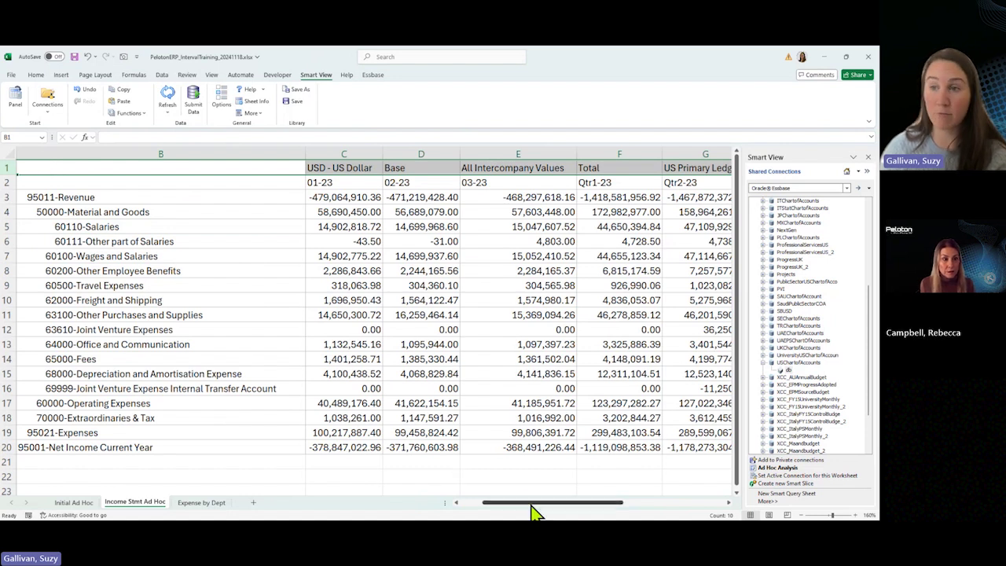
pyautogui.moveTo(534, 511); pyautogui.dragTo(474, 510)
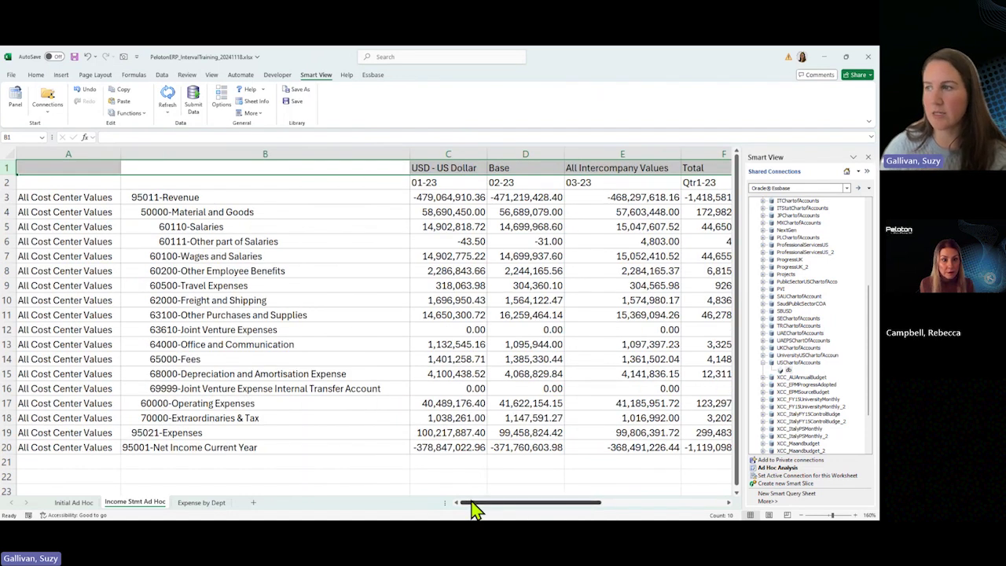
pyautogui.click(0, 190)
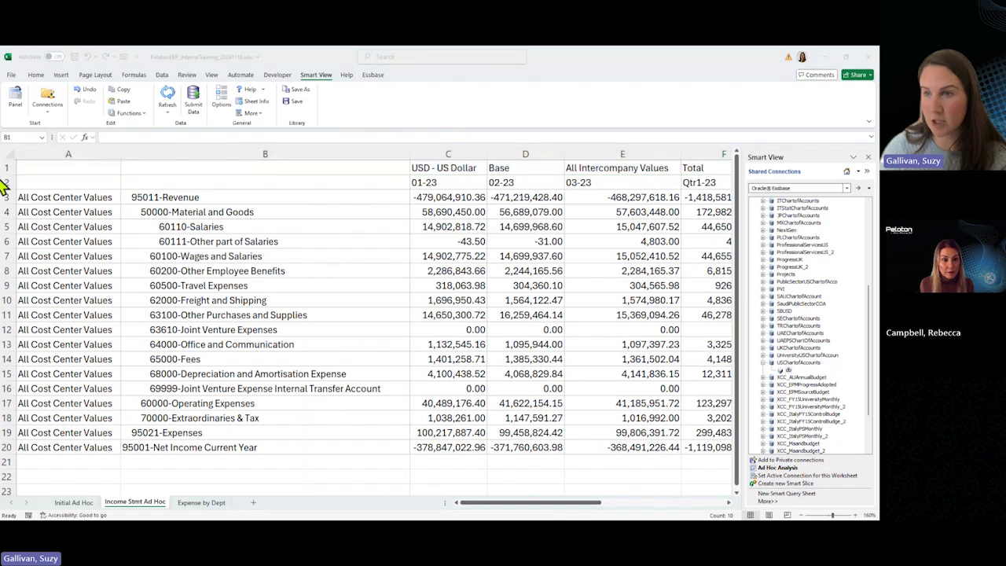
pyautogui.click(466, 186)
pyautogui.moveTo(705, 183); pyautogui.dragTo(420, 182)
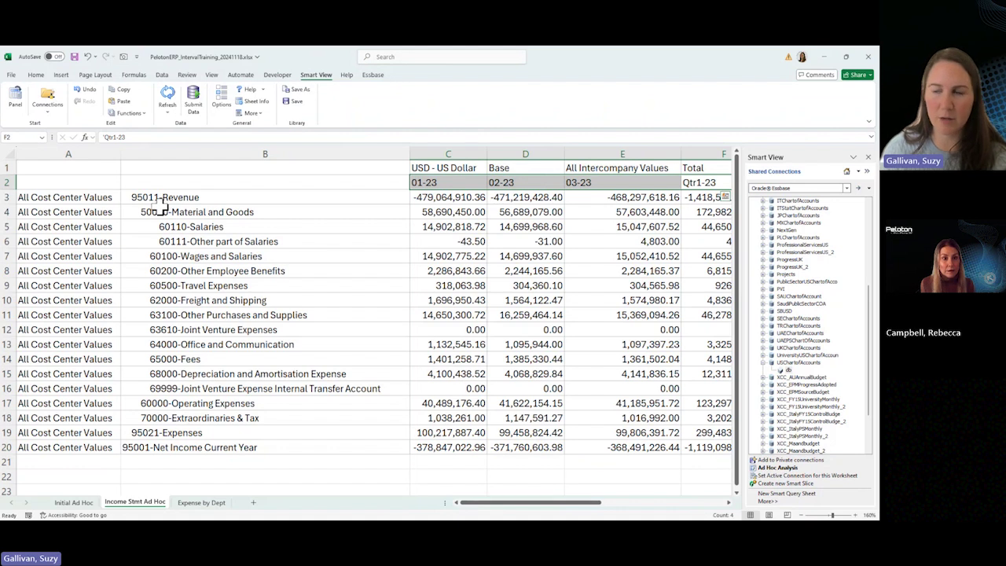
pyautogui.moveTo(183, 197); pyautogui.dragTo(203, 447)
pyautogui.moveTo(62, 214); pyautogui.dragTo(59, 327)
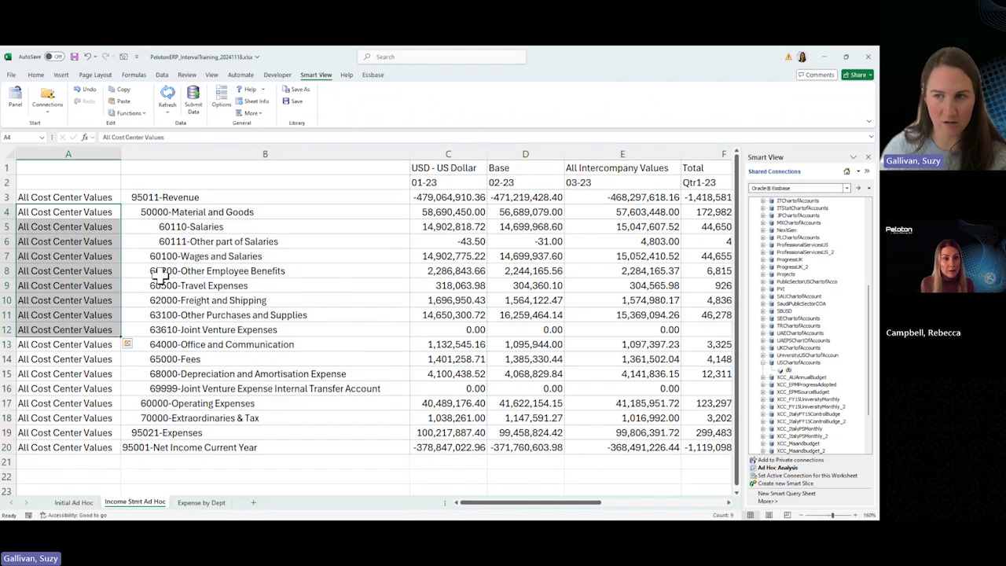
pyautogui.click(160, 275)
pyautogui.click(6, 168)
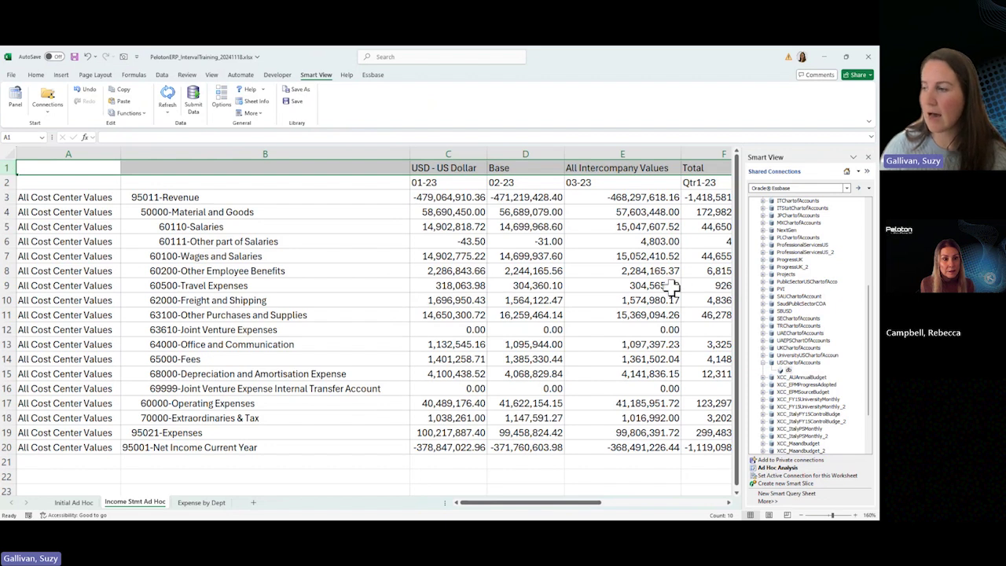
pyautogui.moveTo(521, 510); pyautogui.dragTo(591, 504)
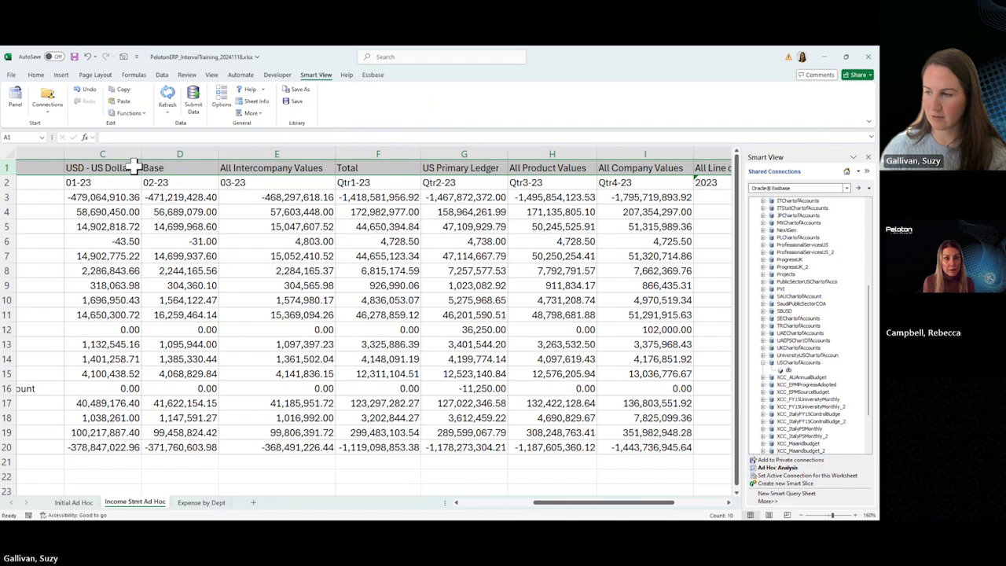
pyautogui.moveTo(550, 503); pyautogui.dragTo(495, 503)
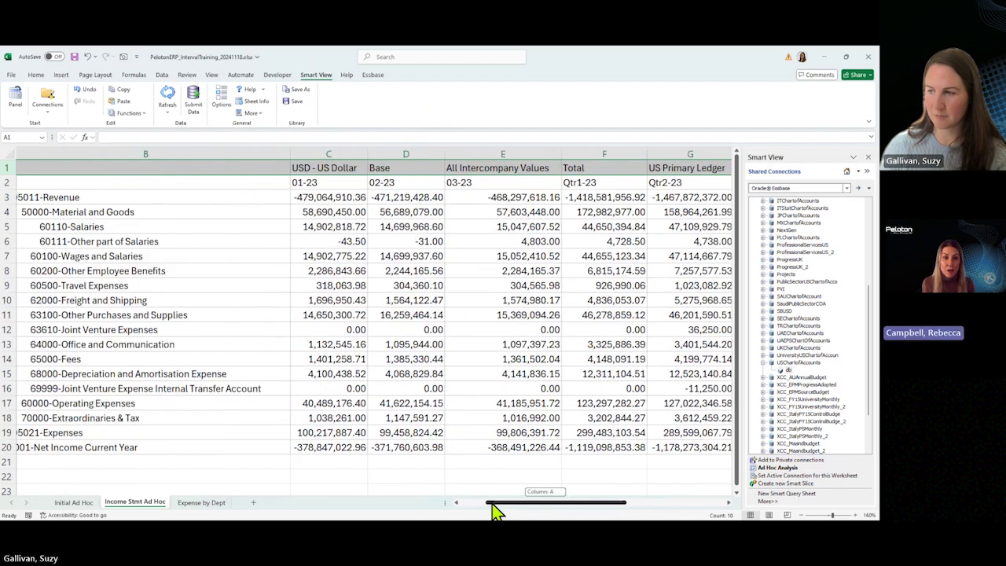